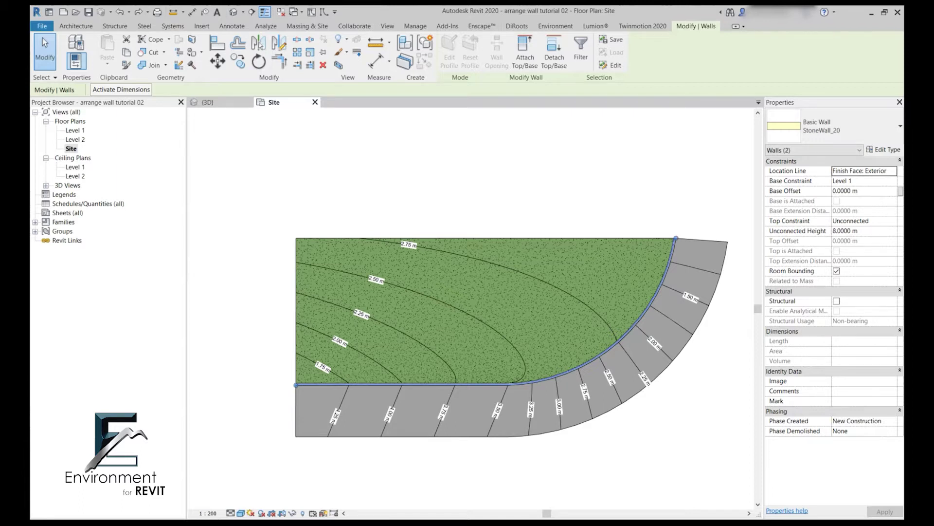
- Open the 3D view showing the two selected walls along the curved path
left_click(208, 103)
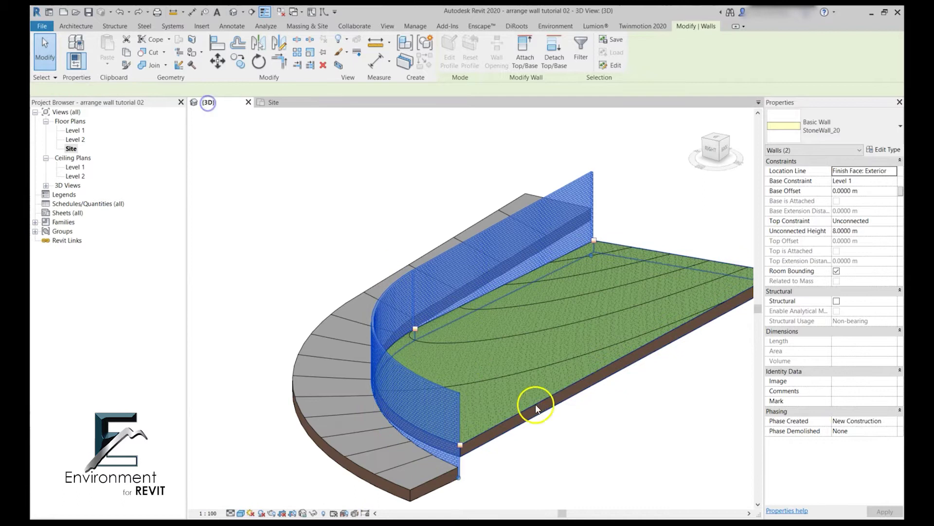
middle_click_drag(567, 451, 621, 438, "shift")
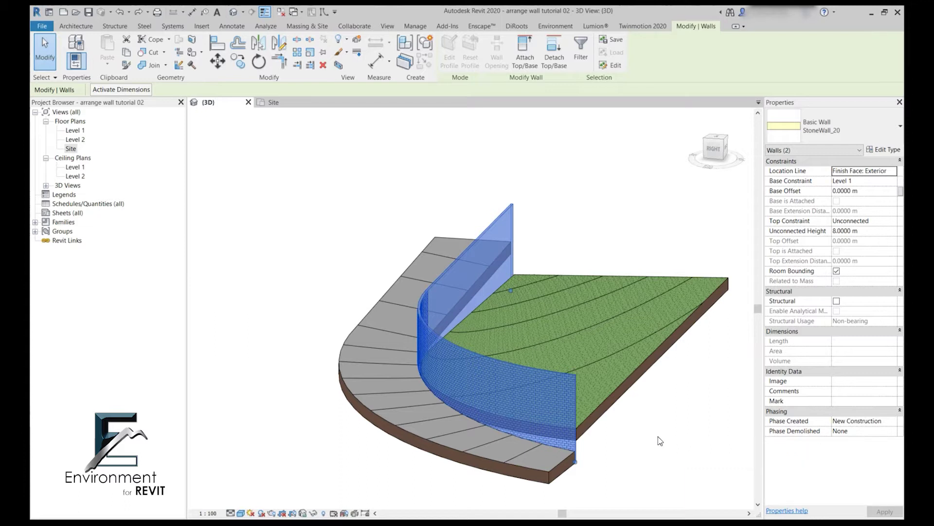
- Try to step the straight wall manually by lowering its height to about 6.15 m and splitting it along its length
left_click(511, 271)
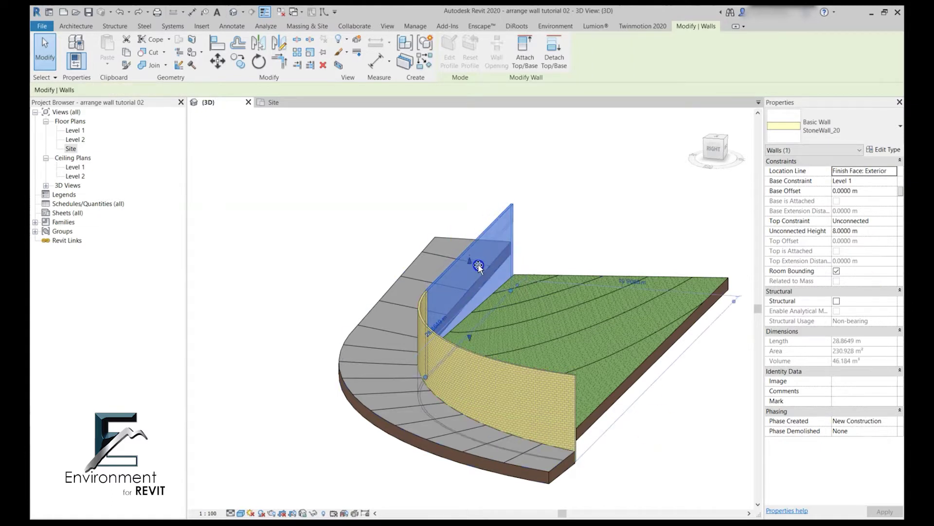
middle_click_drag(426, 377, 608, 384, "shift")
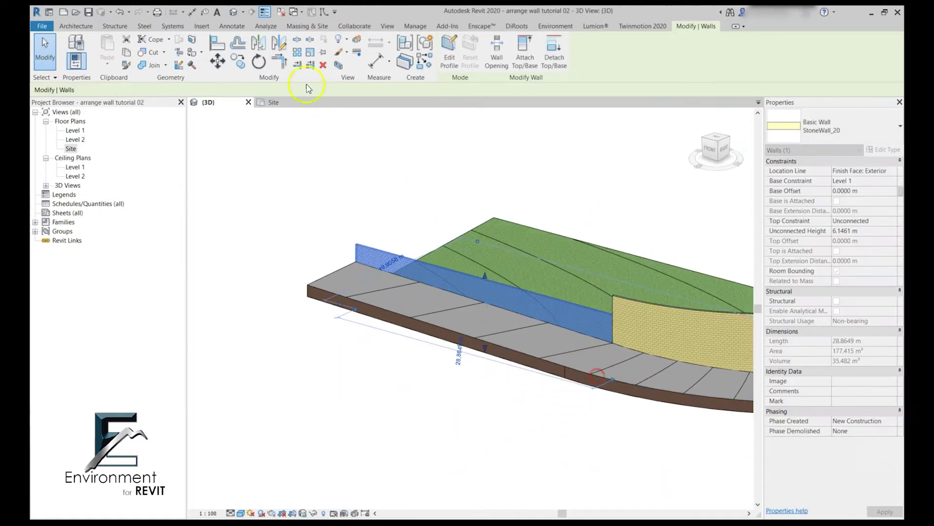
left_click(298, 39)
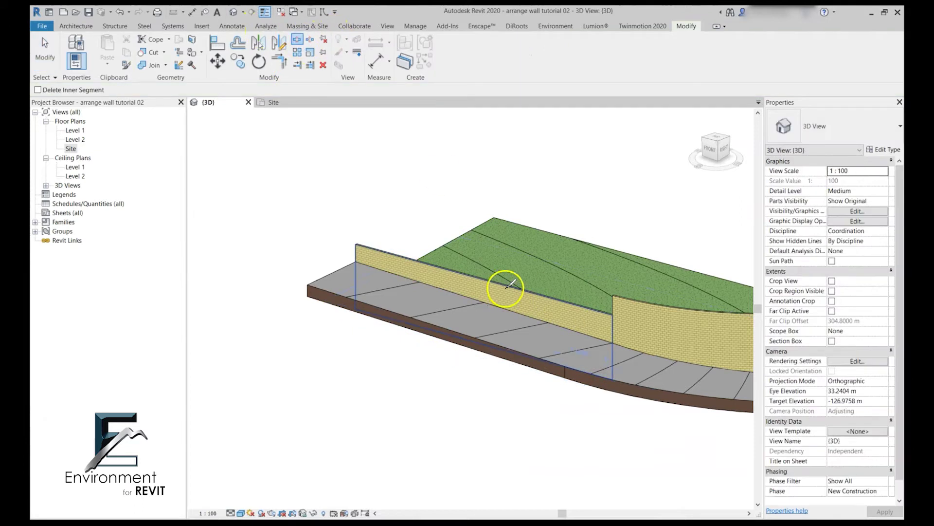
left_click(507, 287)
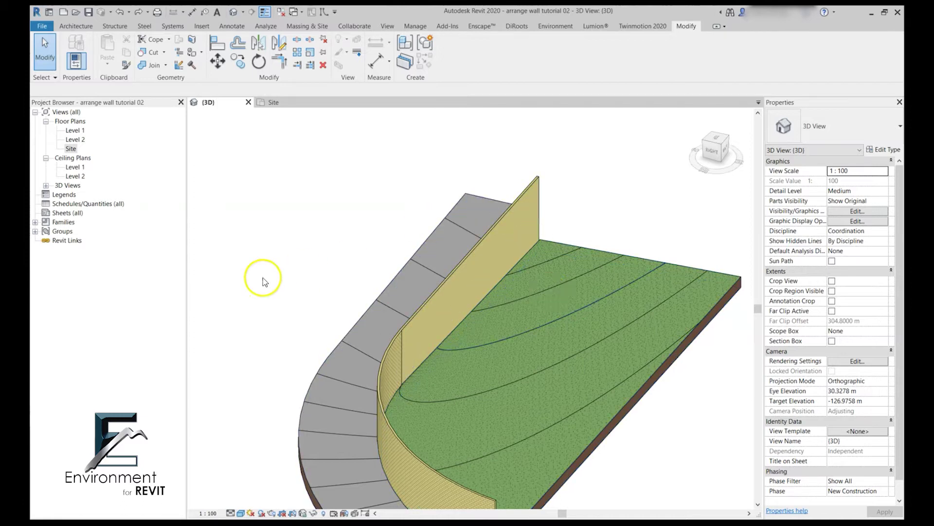
- Select the straight and curved walls together as a connected chain and start Arrange Walls with a minimum height of 1
scroll(333, 271, "down", 3)
left_click(465, 389)
middle_click_drag(501, 442, 545, 422, "shift")
key("Tab")
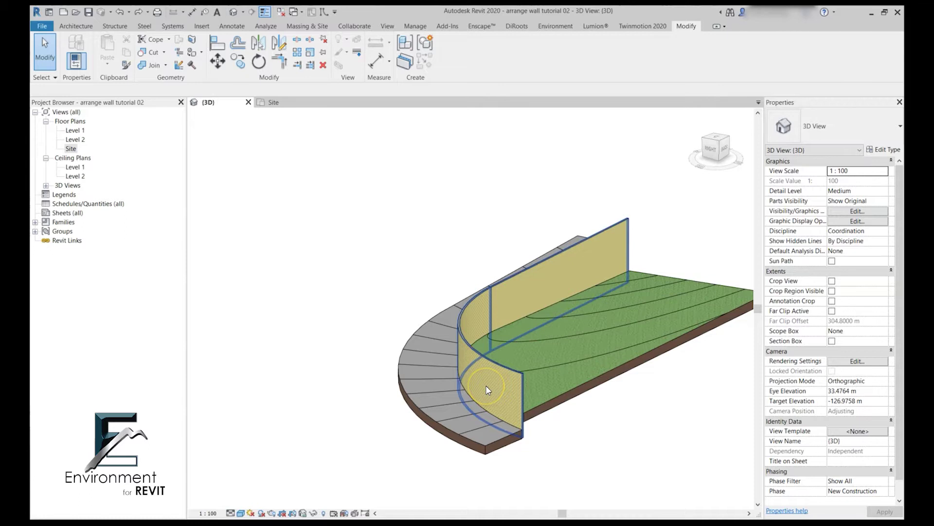
left_click(487, 389)
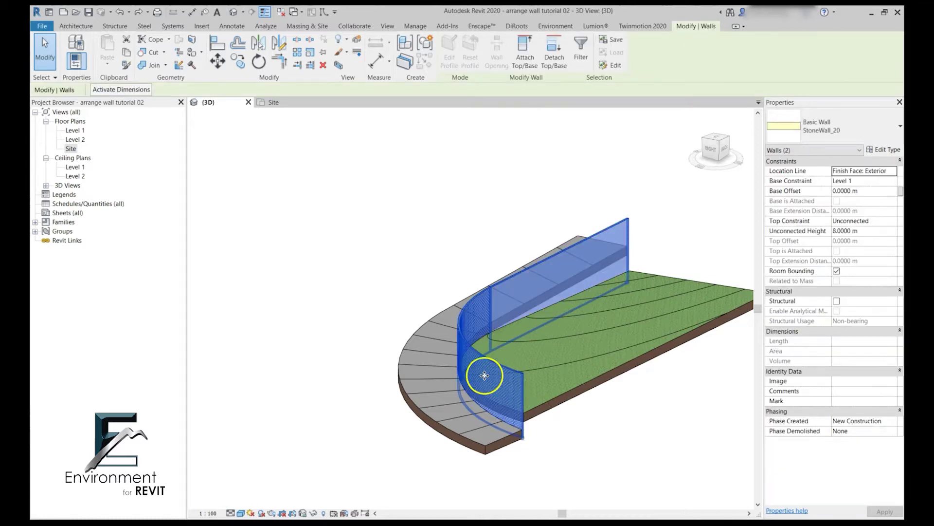
left_click(555, 29)
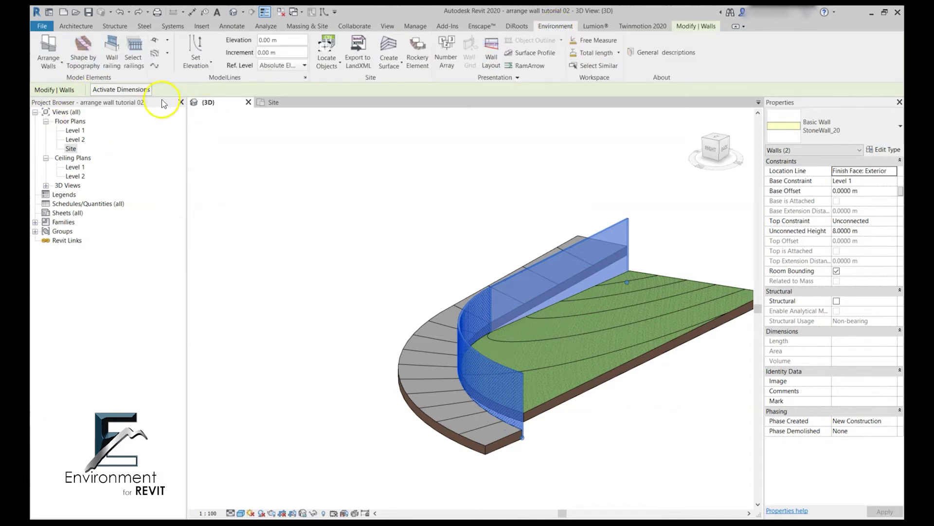
left_click(49, 46)
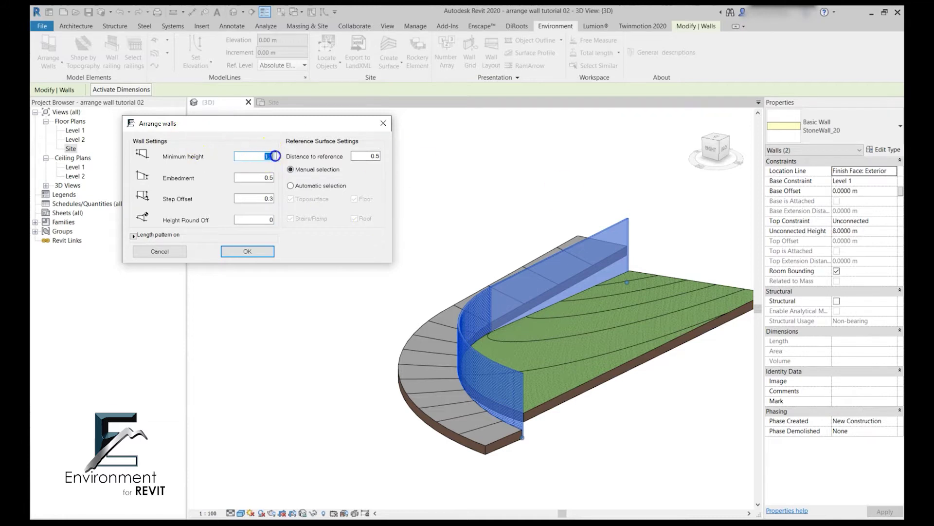
type("1")
left_click(261, 173)
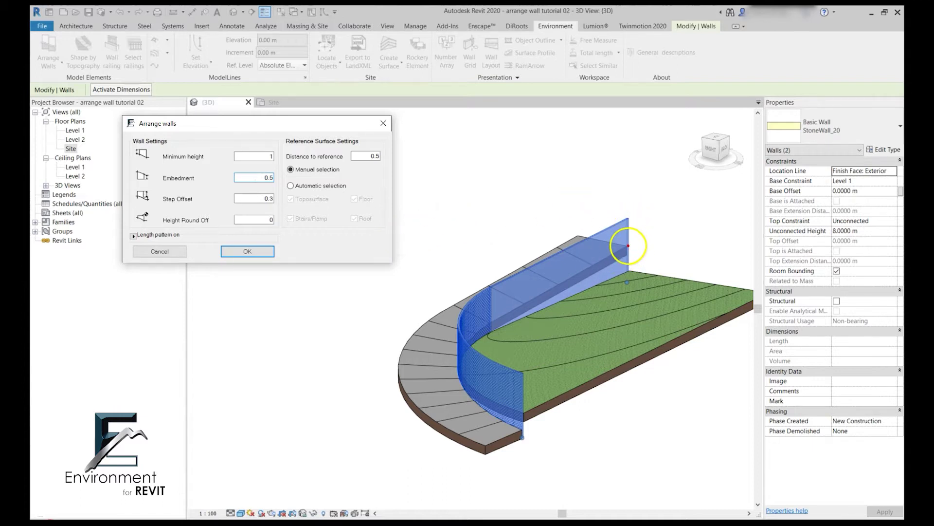
left_click(628, 245)
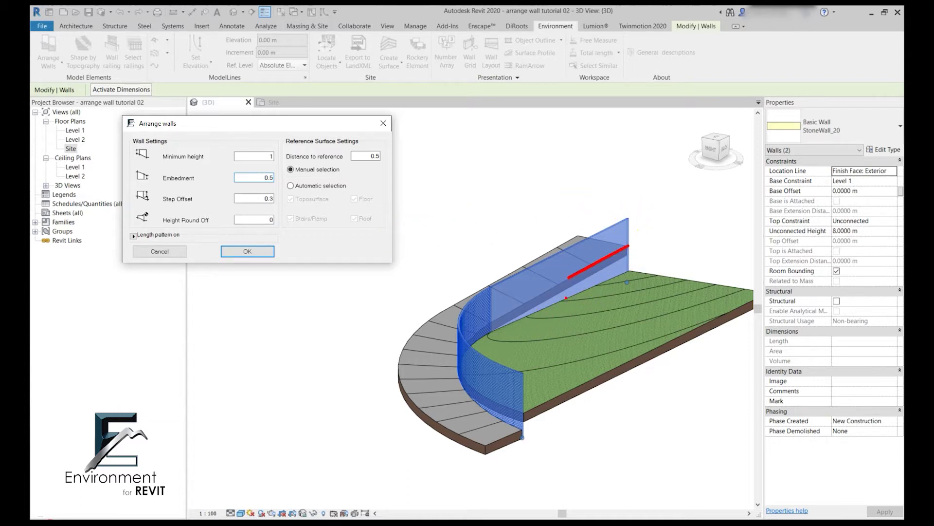
left_click(630, 269)
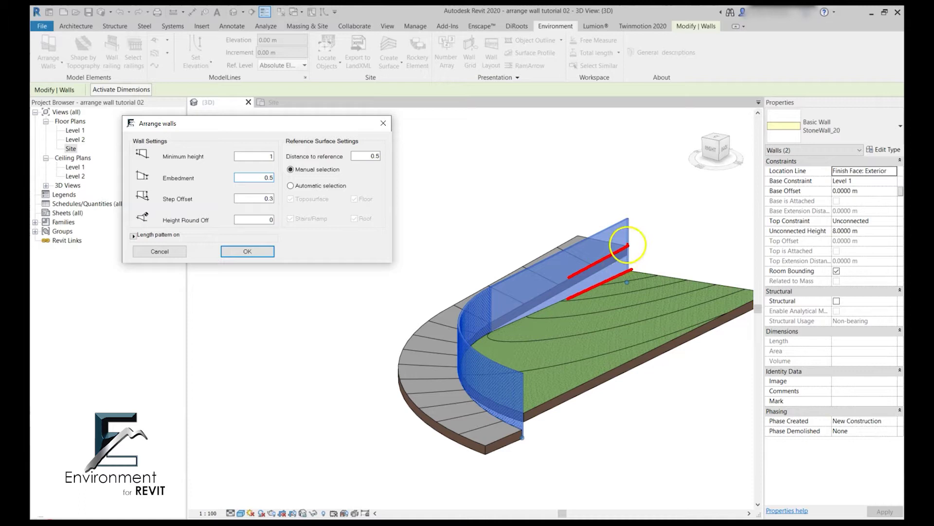
left_click_drag(628, 245, 627, 218)
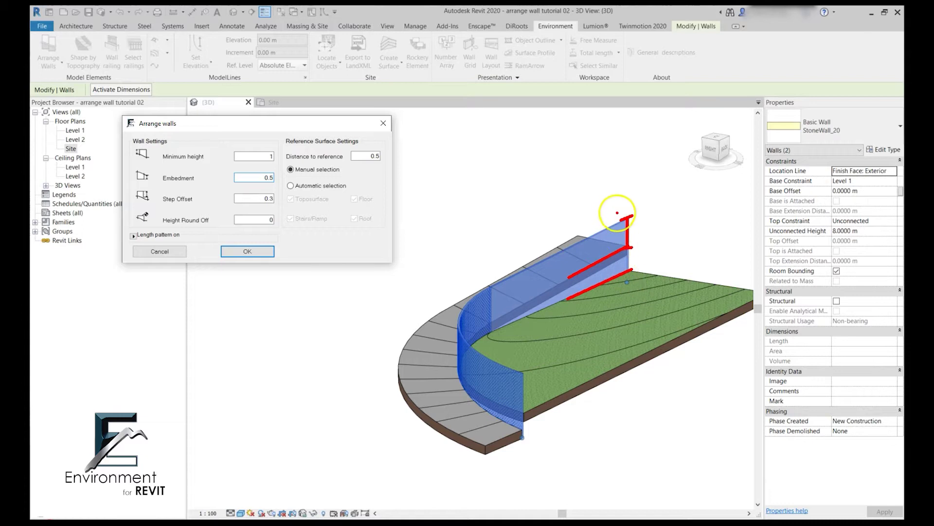
mouse_move(616, 217)
left_mouse_down()
mouse_move(626, 275)
mouse_move(617, 217)
left_mouse_up()
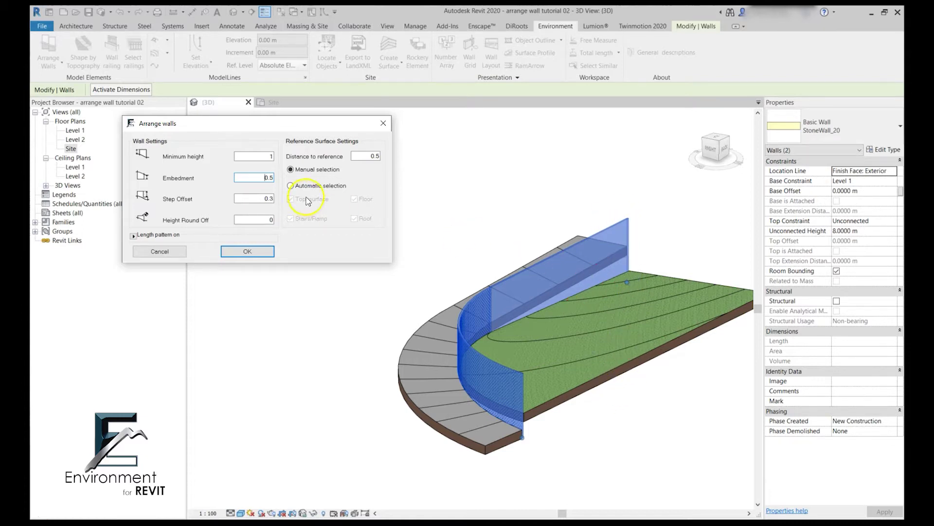
- Set the step offset to .25, with minimum height 1, embedment 0.5 and height round off 0
left_click(262, 156)
type("1")
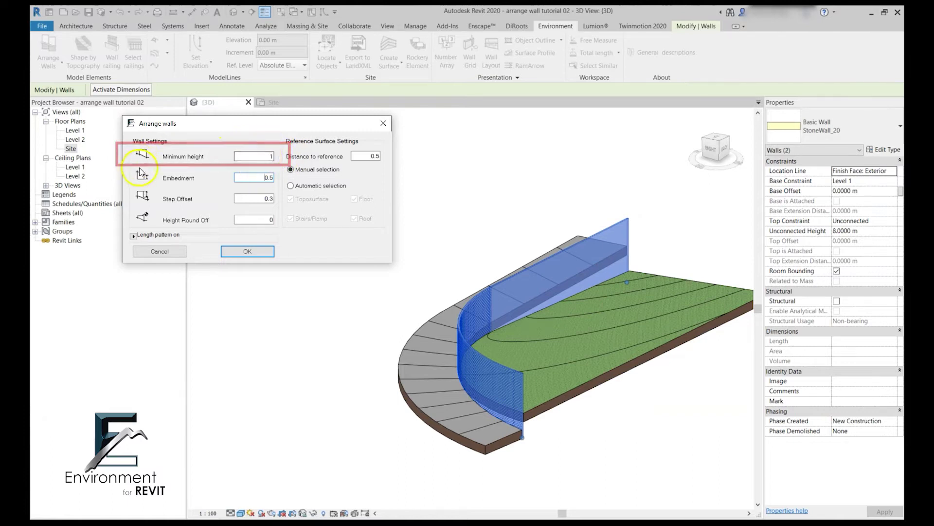
double_click(249, 176)
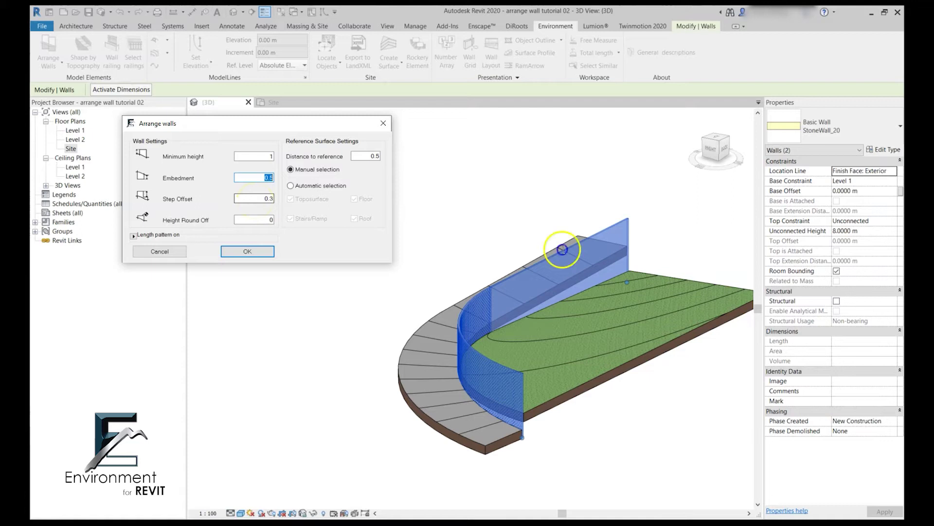
key("Tab")
type("2")
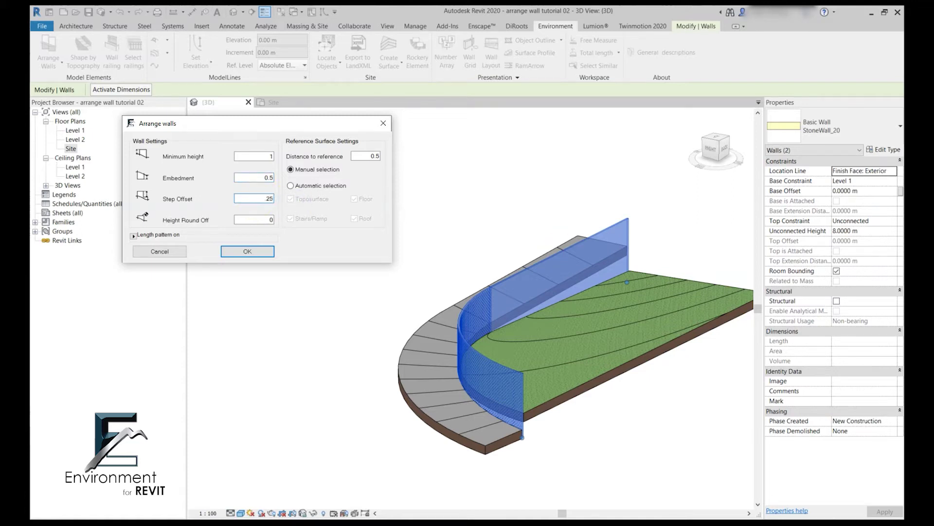
left_click(264, 219)
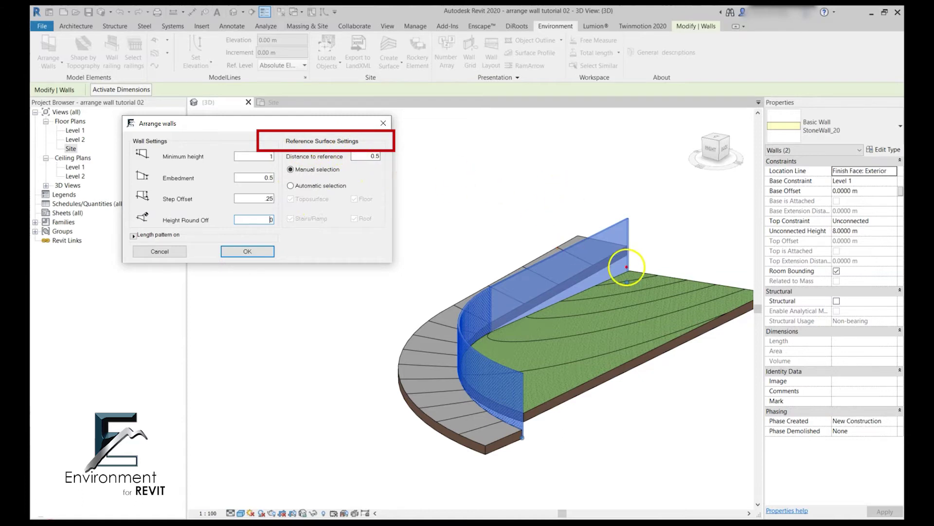
left_click(630, 270)
left_click(695, 281)
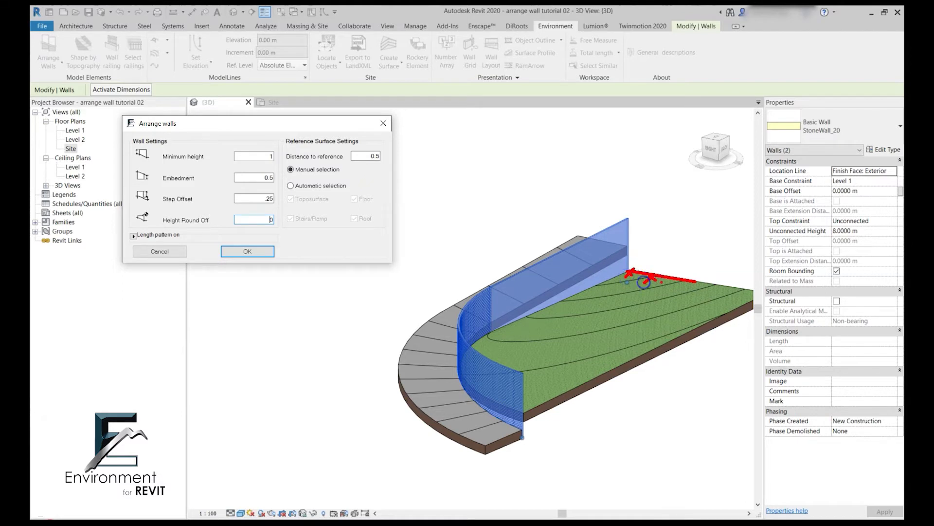
left_click(636, 287)
left_click(628, 276)
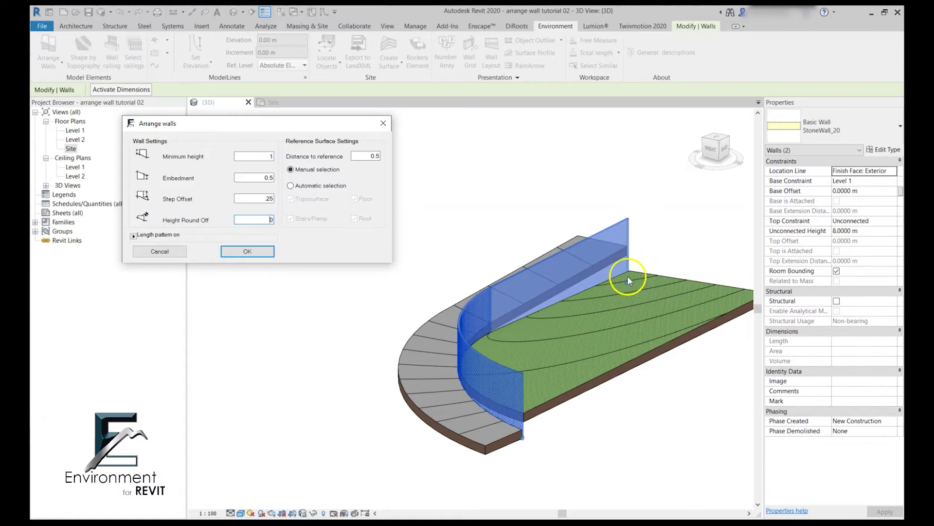
left_click(627, 269)
left_click(652, 278)
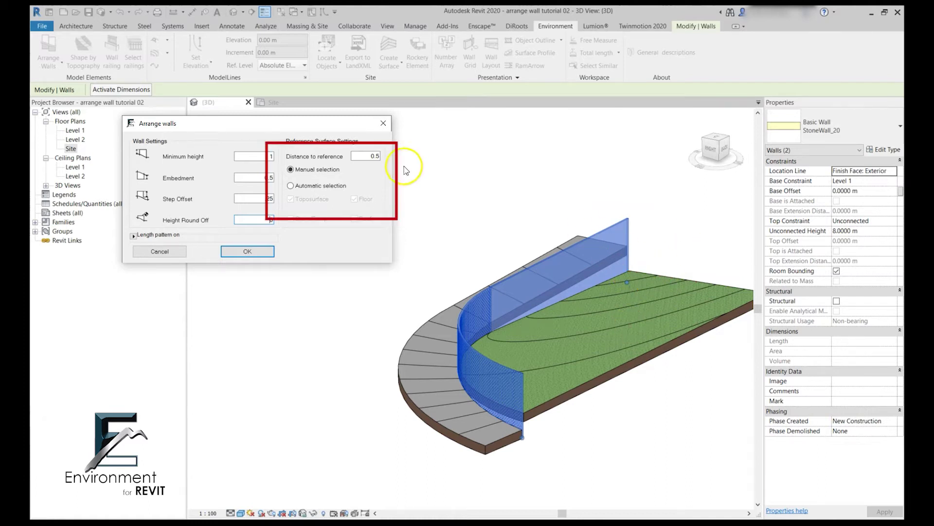
- Arrange the walls using automatic reference surface selection for all element types and a distance to reference of 0.5
double_click(377, 156)
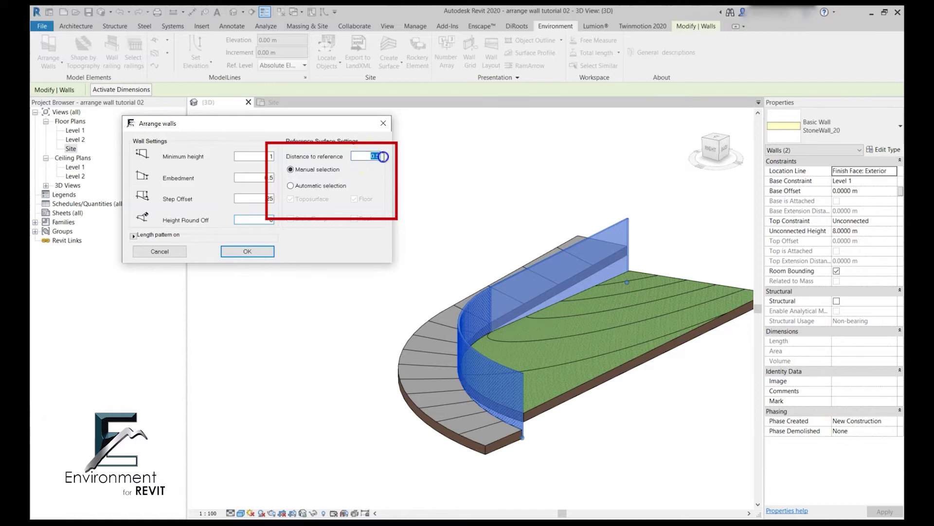
left_click(290, 185)
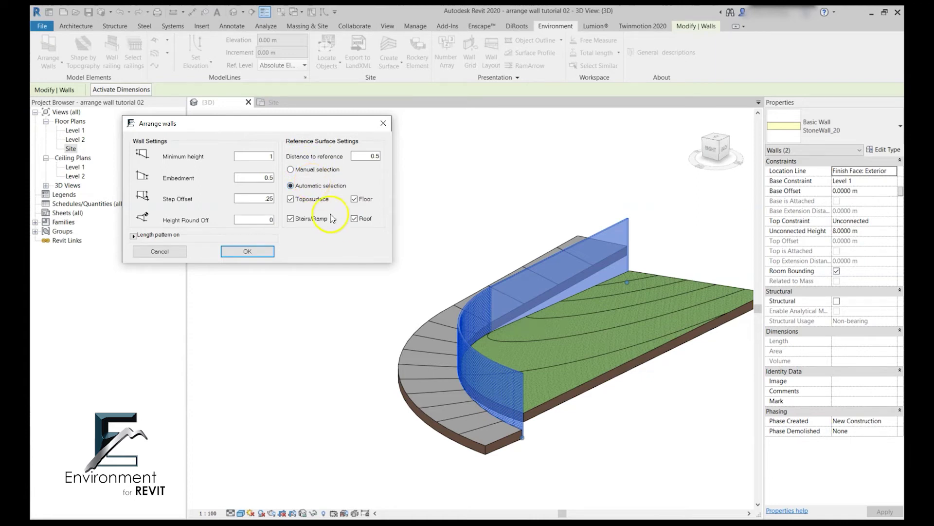
left_click(249, 251)
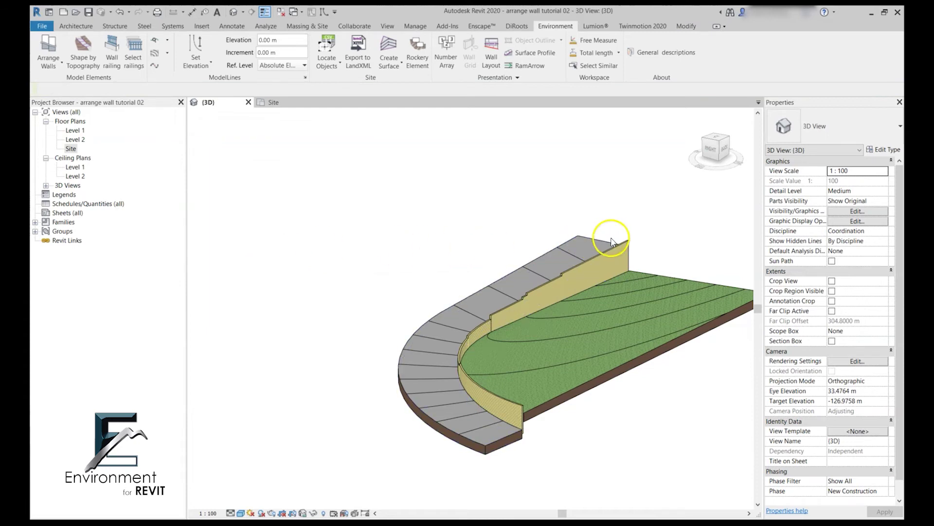
- Align the top of the short 0.9 m segment in the straight wall with the top of its higher neighbouring segment
middle_click_drag(367, 397, 593, 403, "shift")
left_click(627, 350)
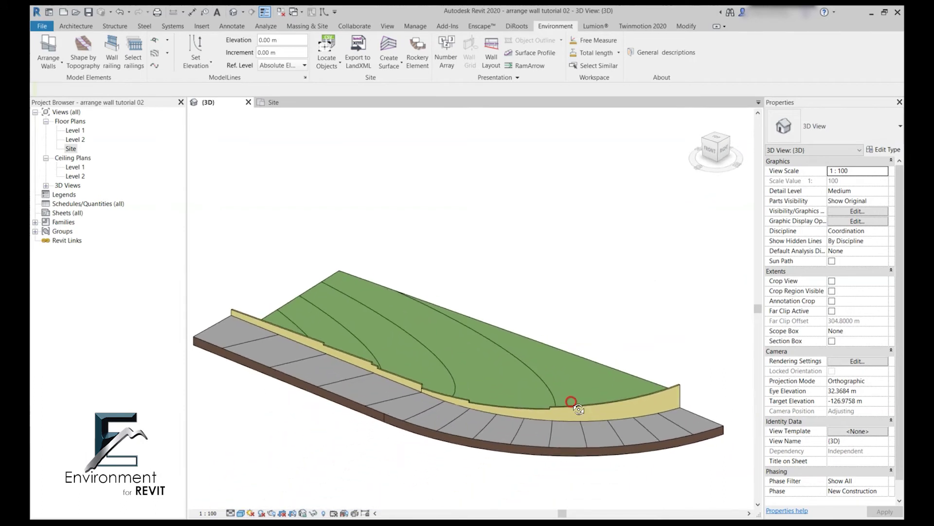
scroll(385, 361, "up", 5)
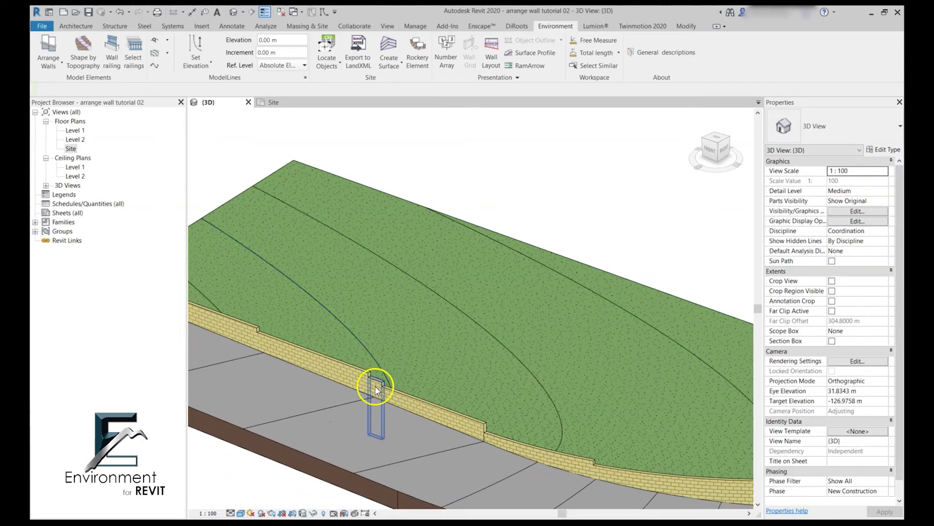
left_click(376, 389)
scroll(375, 384, "up", 4)
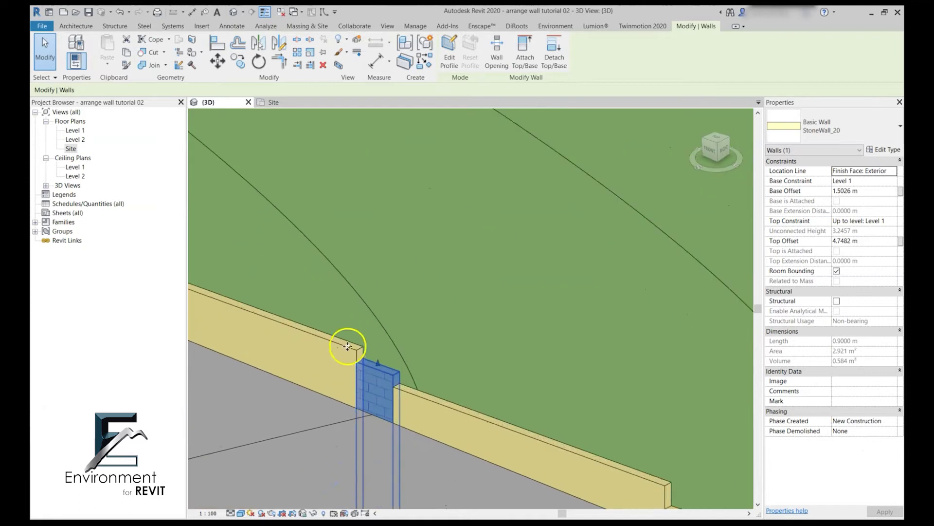
left_click(217, 46)
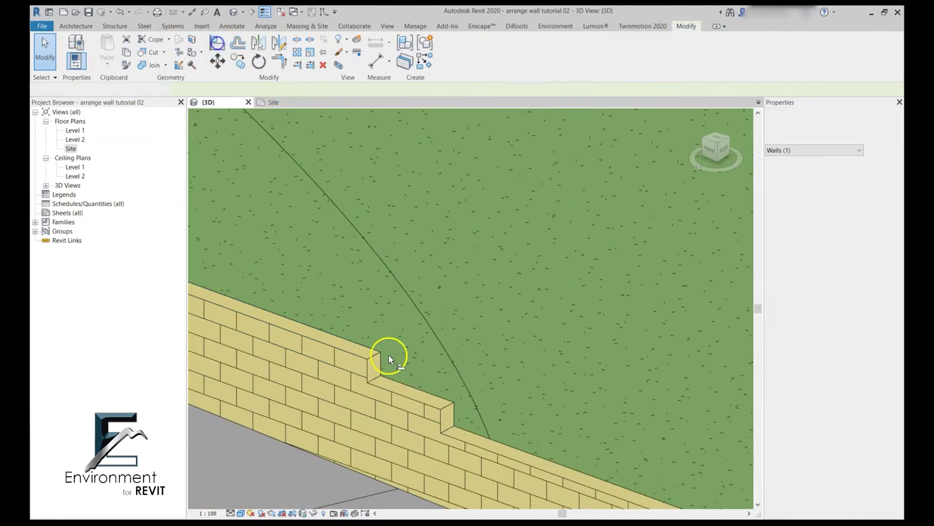
left_click(369, 349)
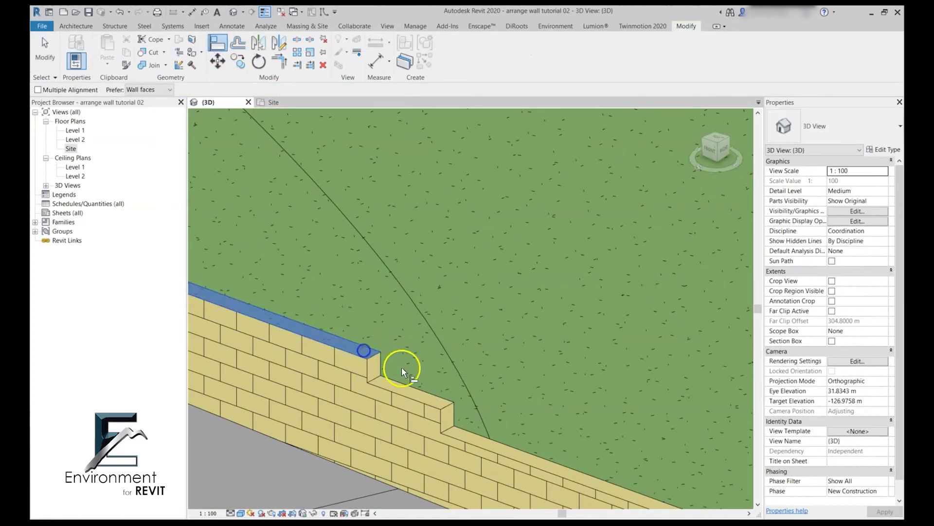
left_click(388, 431)
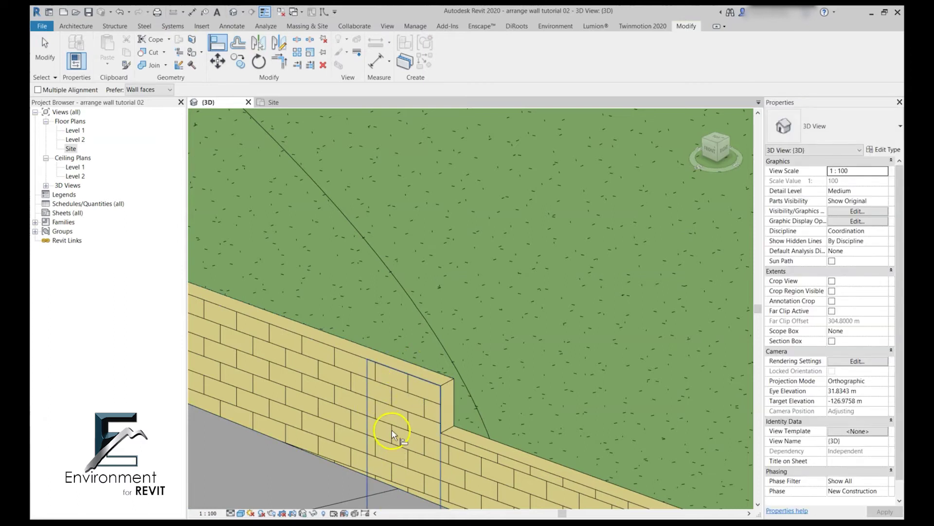
- Check the top elevations of the wall segments on both sides of the step with Spot Elevation
key("e")
key("l")
scroll(607, 398, "down", 2)
key("Escape")
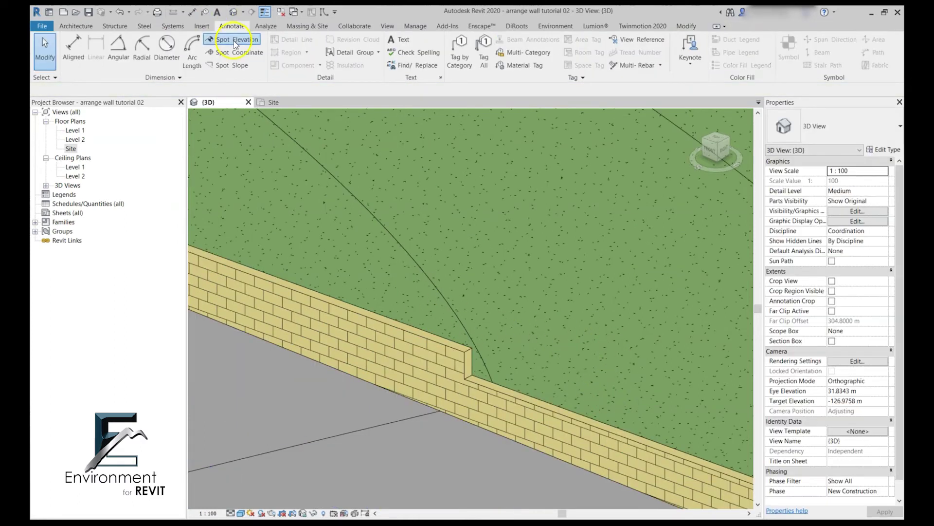
left_click(235, 38)
scroll(483, 396, "up", 2)
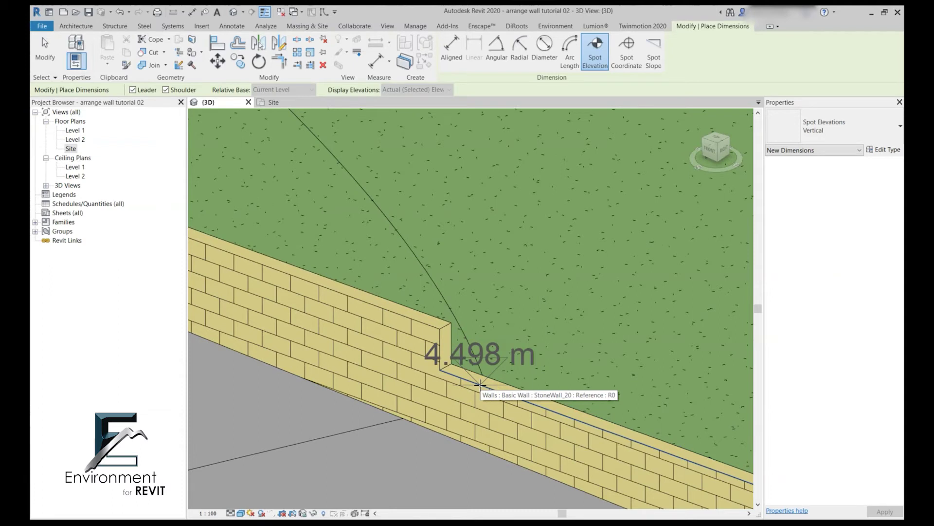
left_click(415, 318)
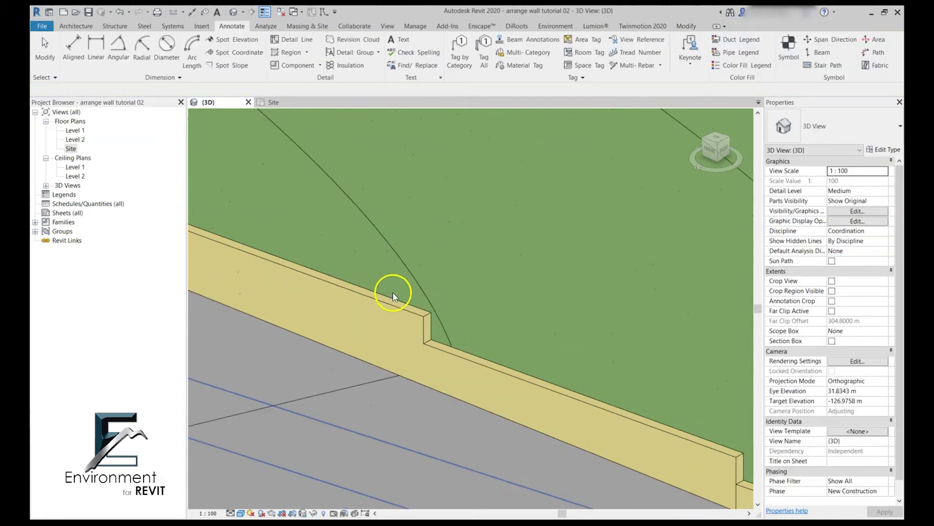
scroll(381, 344, "down", 6)
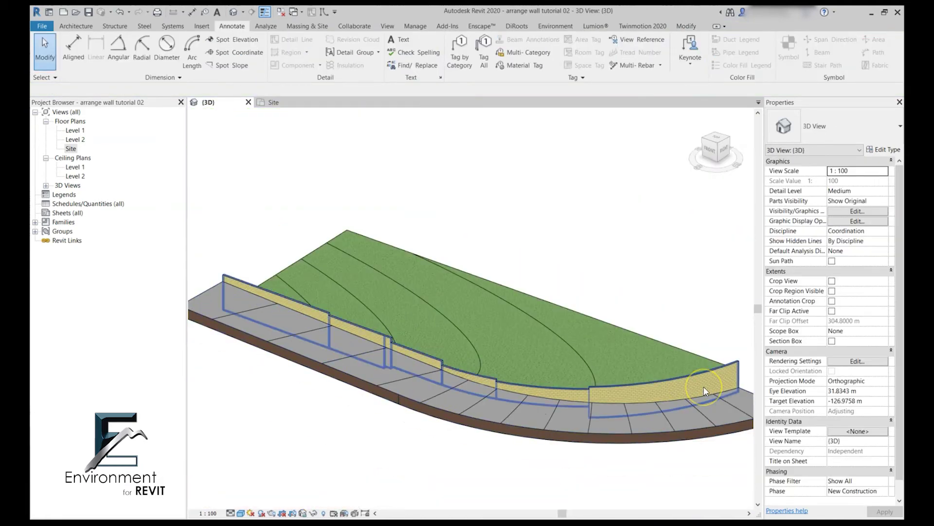
- Rearrange all seven connected stone walls with Arrange Walls, setting the height round off to 0.05
left_click(705, 391)
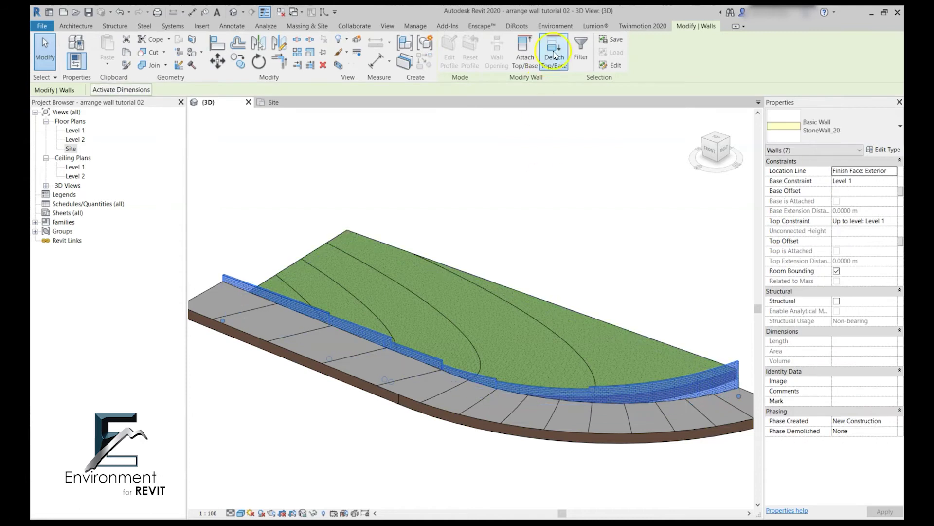
left_click(561, 29)
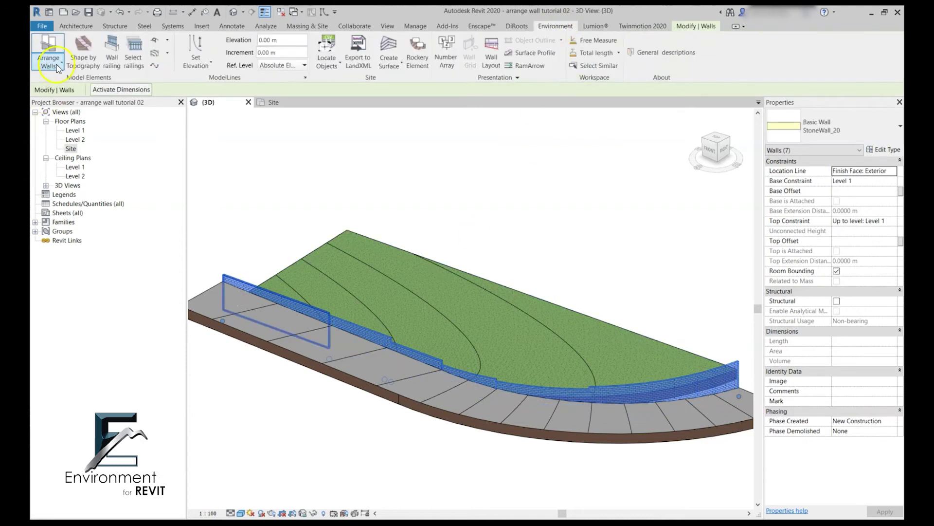
left_click(90, 64)
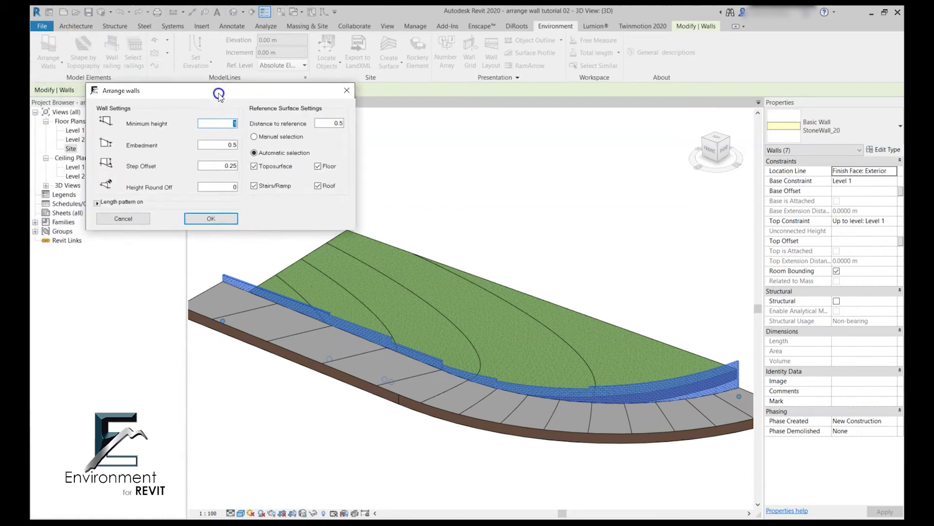
key("shift+Tab")
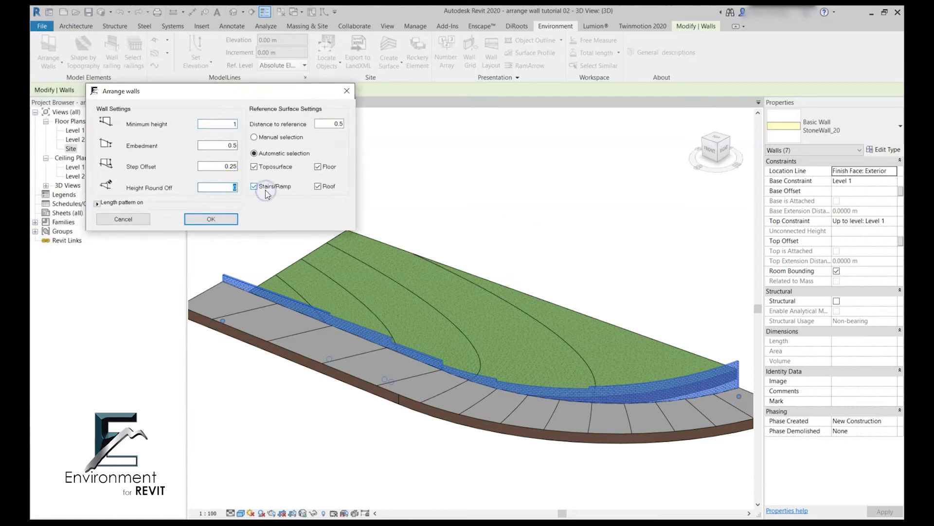
type("0.05")
left_click(213, 219)
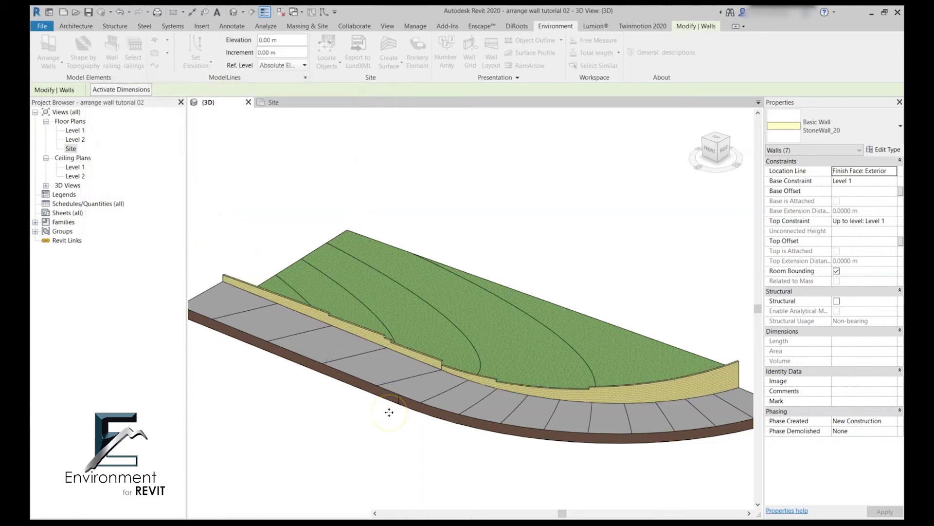
- Check the top elevations of the short segment and its higher neighbour in the straight wall with Spot Elevation
scroll(387, 333, "up", 5)
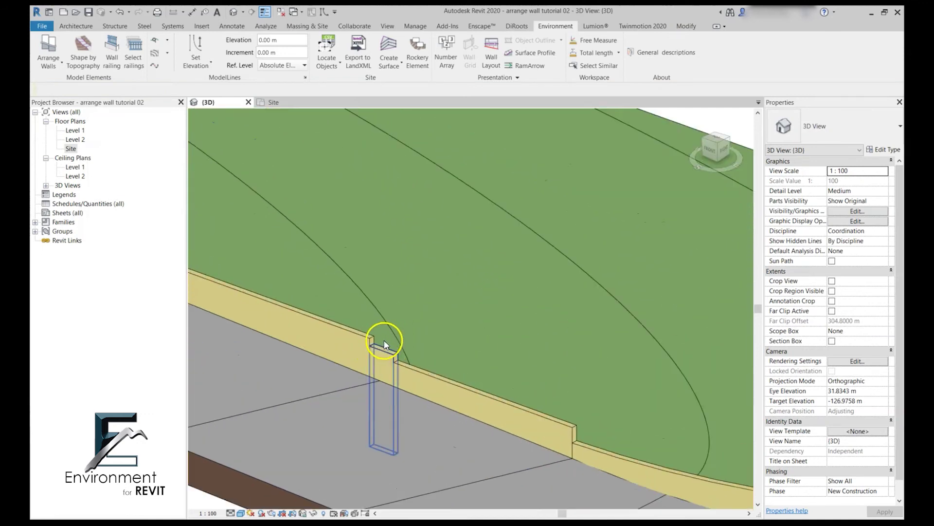
left_click(231, 26)
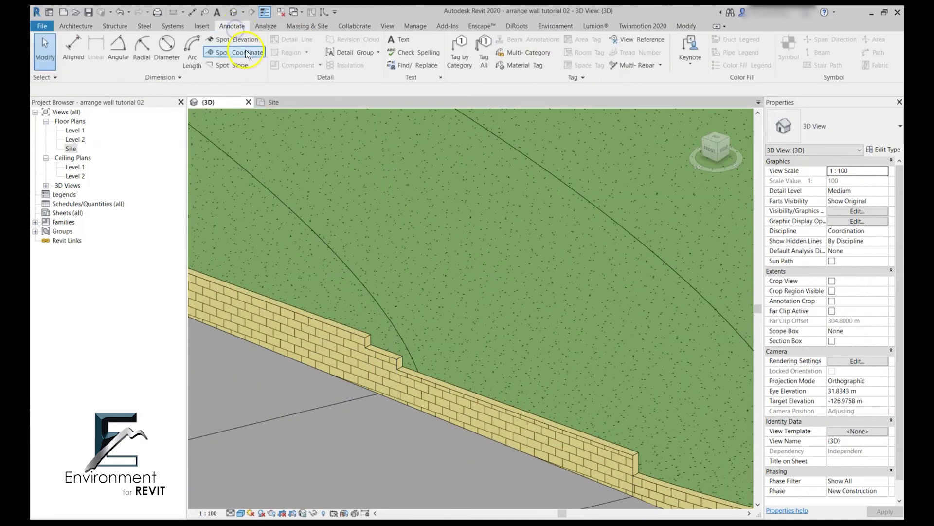
left_click(244, 38)
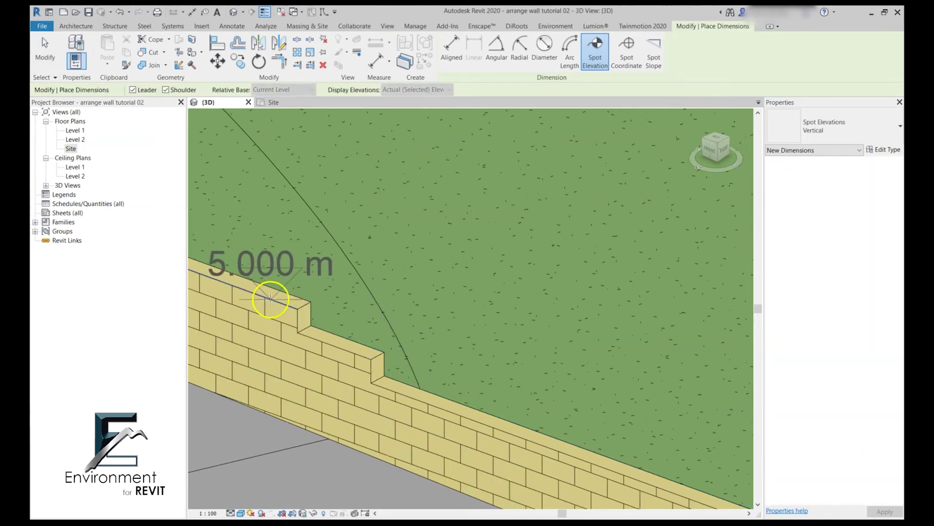
scroll(396, 355, "down", 3)
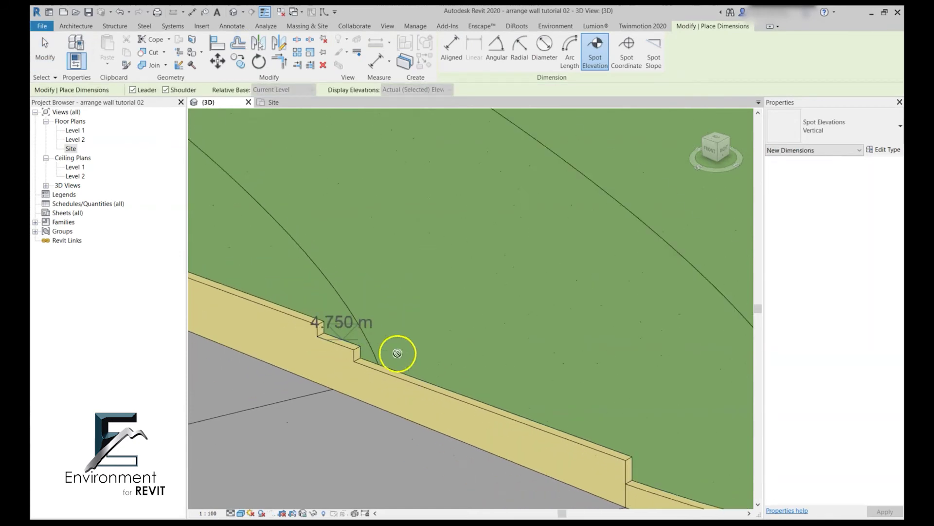
key("Escape")
- Align the top of the short segment in the straight wall with the top of its higher neighbour
scroll(282, 296, "up", 3)
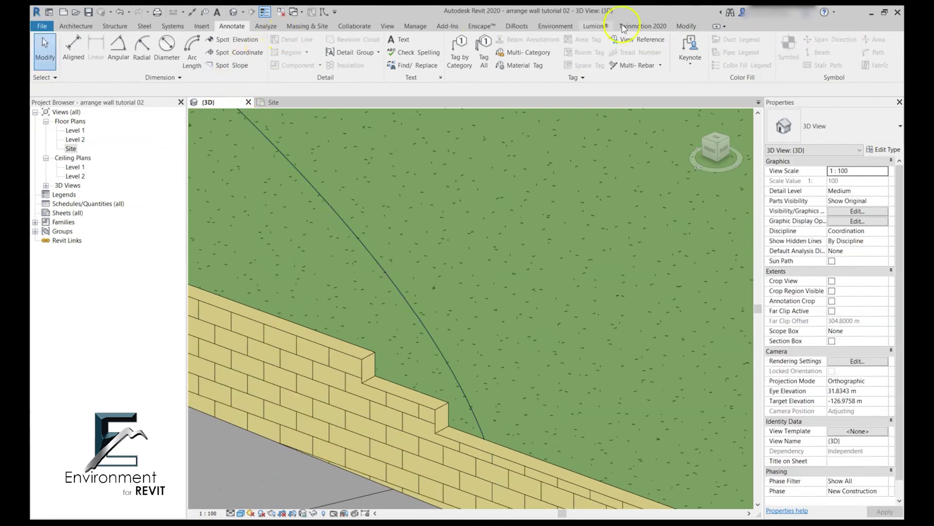
left_click(691, 26)
left_click(218, 44)
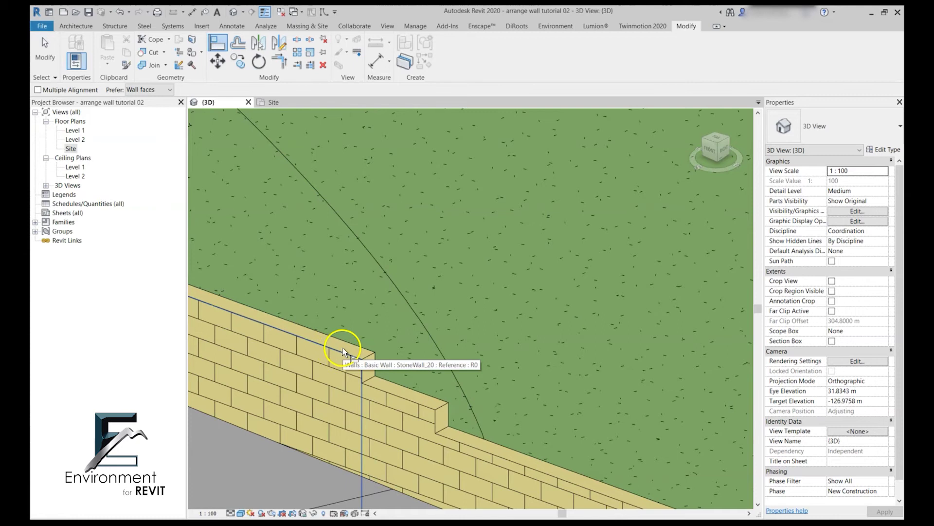
left_click(342, 348)
left_click(407, 390)
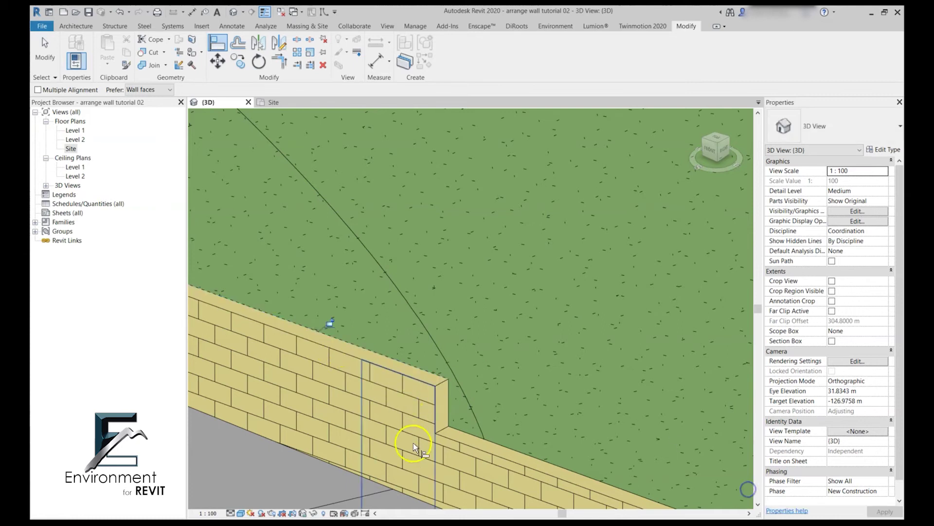
scroll(334, 396, "up", 4)
scroll(434, 347, "down", 5)
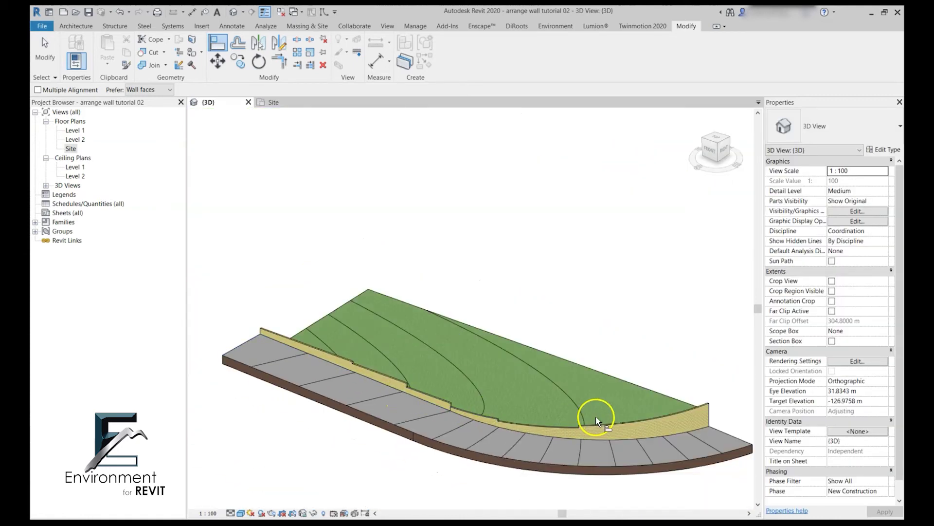
key("Escape")
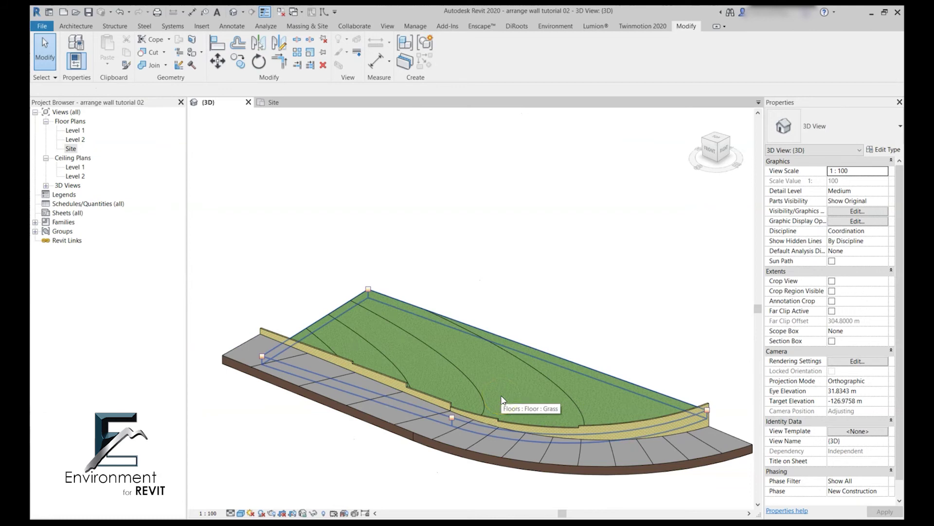
- Start Arrange Walls on the whole chain of seven walls and set the length pattern's main part to 0.5
key("Tab")
left_click(704, 410)
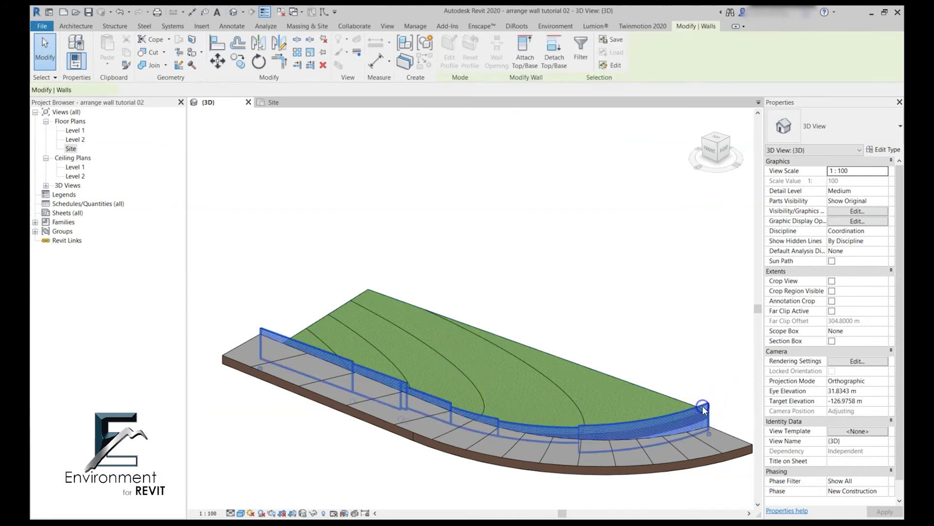
middle_click_drag(704, 410, 446, 429, "shift")
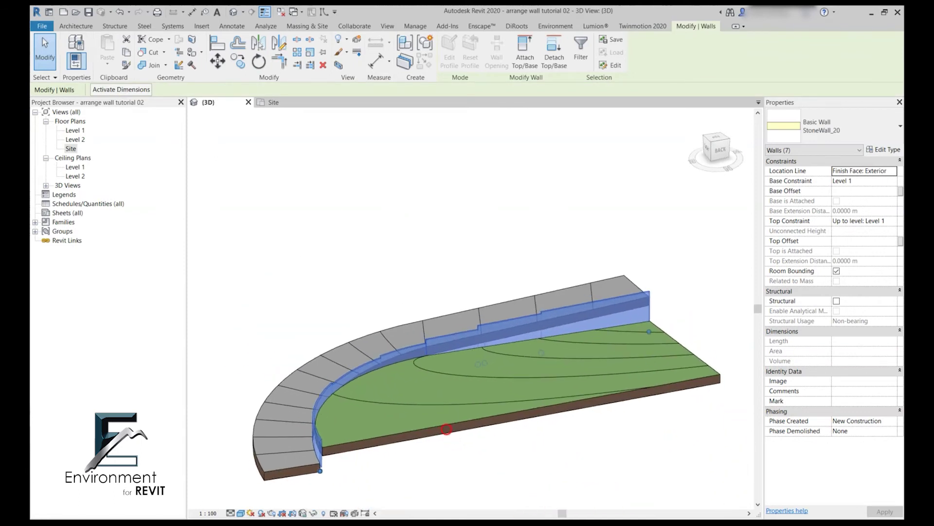
left_click(556, 26)
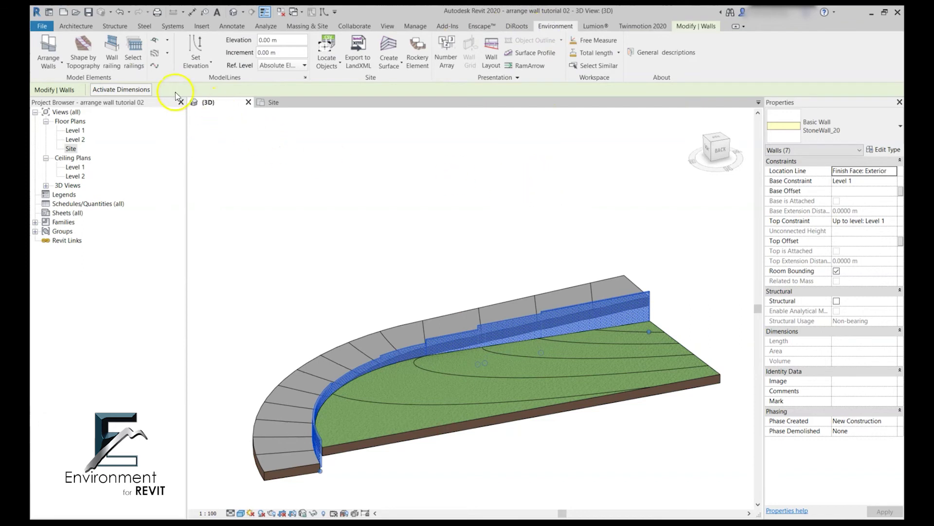
left_click(325, 47)
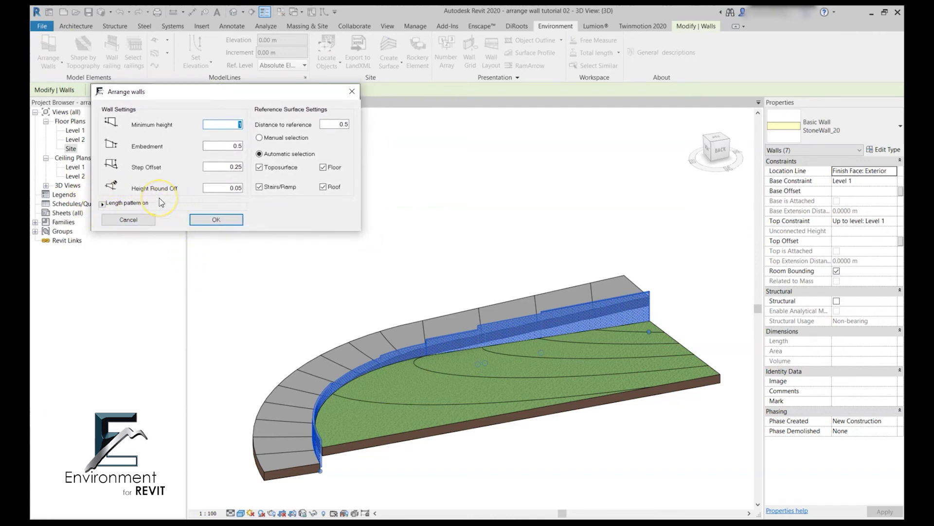
left_click(103, 205)
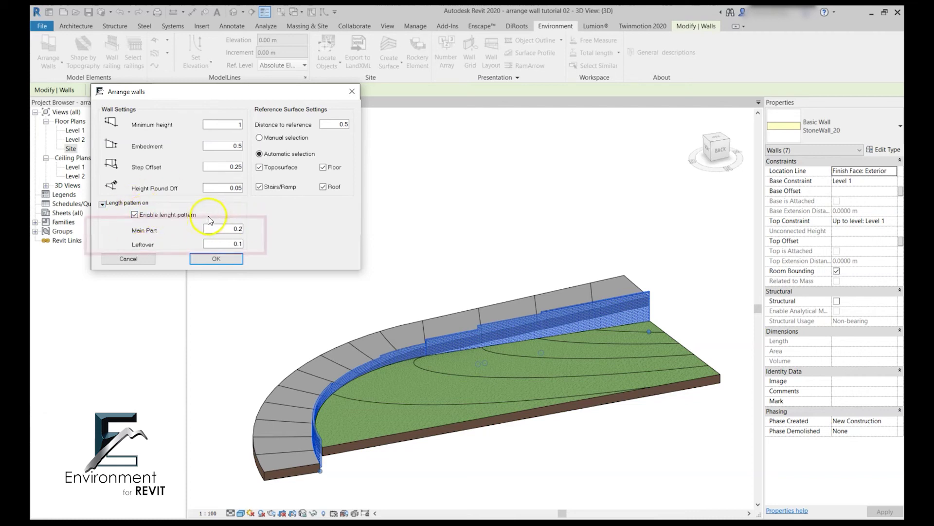
double_click(244, 228)
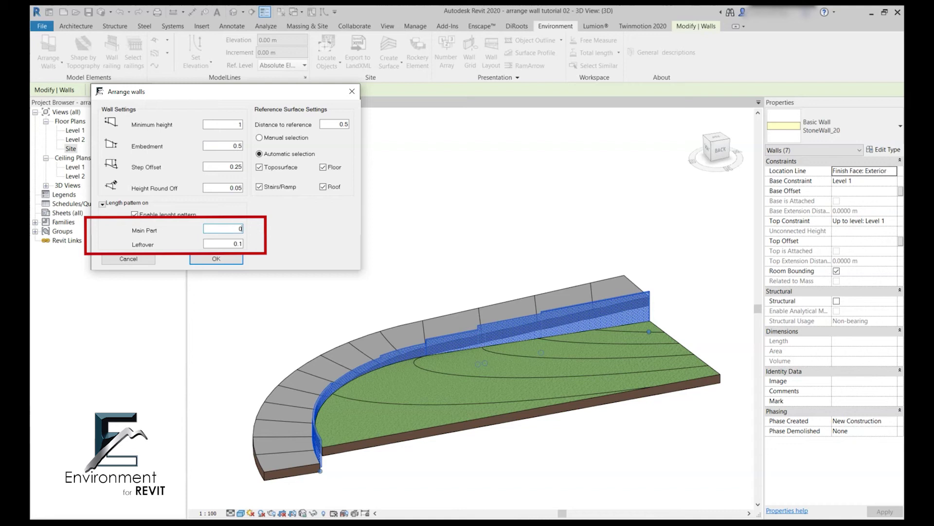
type(".5")
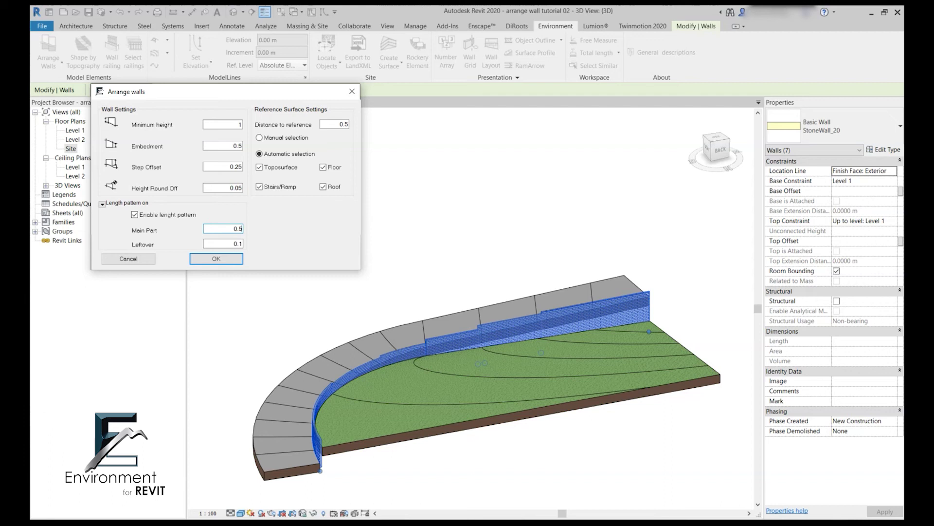
- Keep the length pattern's leftover at 0.1 and arrange the selected walls with the pattern enabled
double_click(223, 243)
type("0")
double_click(234, 243)
type("0.1")
left_click(238, 228)
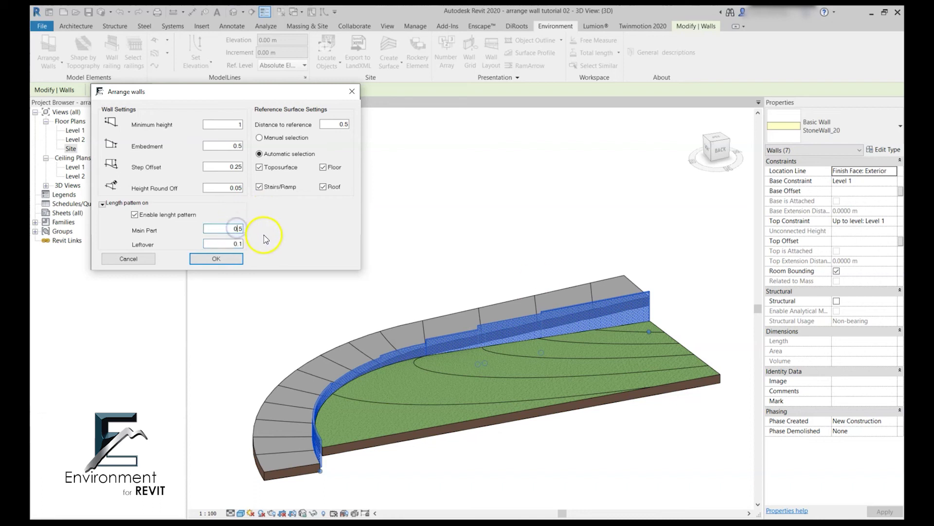
mouse_move(257, 198)
left_mouse_down()
mouse_move(60, 261)
mouse_move(89, 276)
left_mouse_up()
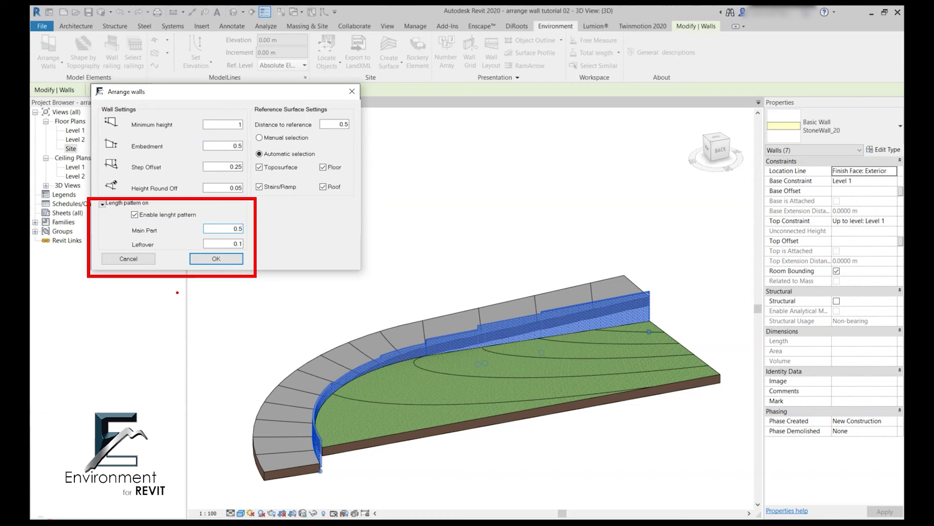
left_click(239, 261)
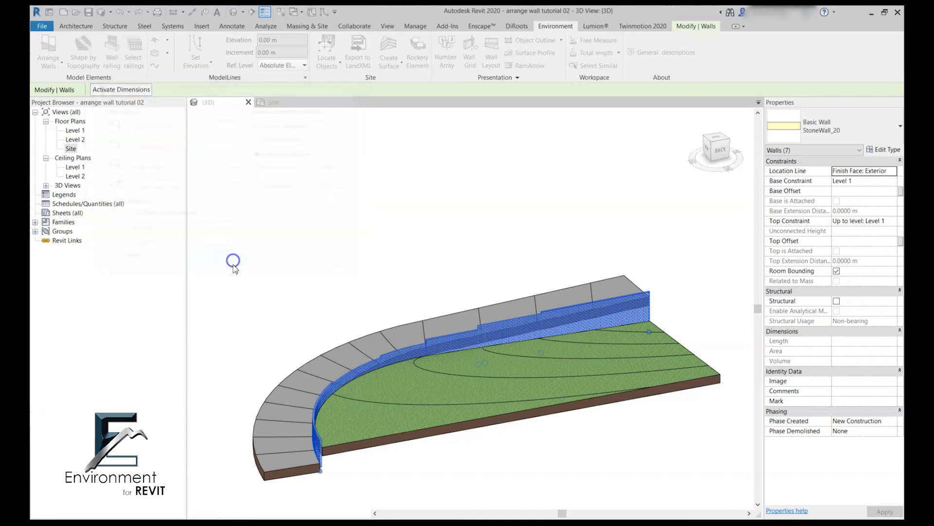
left_click(572, 488)
- Examine the stepped top of the straight wall in 3D and in the Site floor plan
scroll(412, 361, "up", 4)
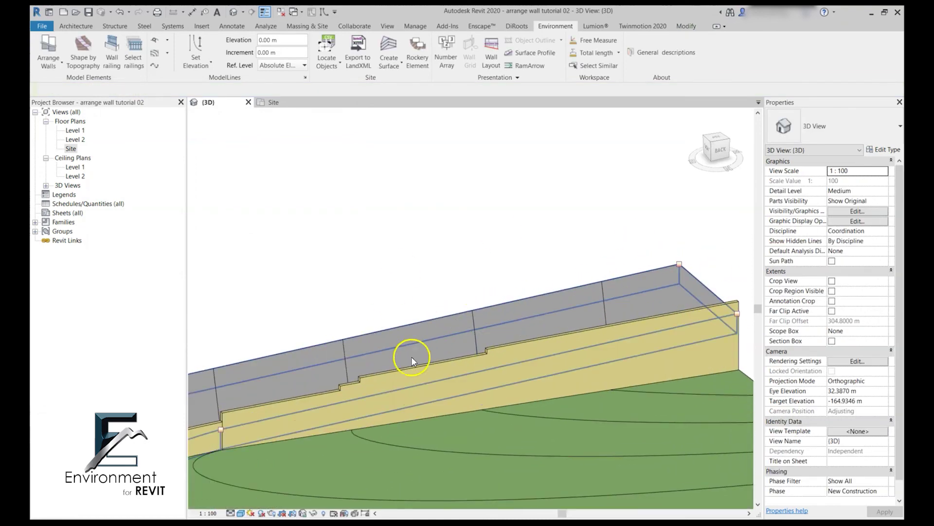
scroll(412, 361, "up", 3)
scroll(431, 383, "down", 1)
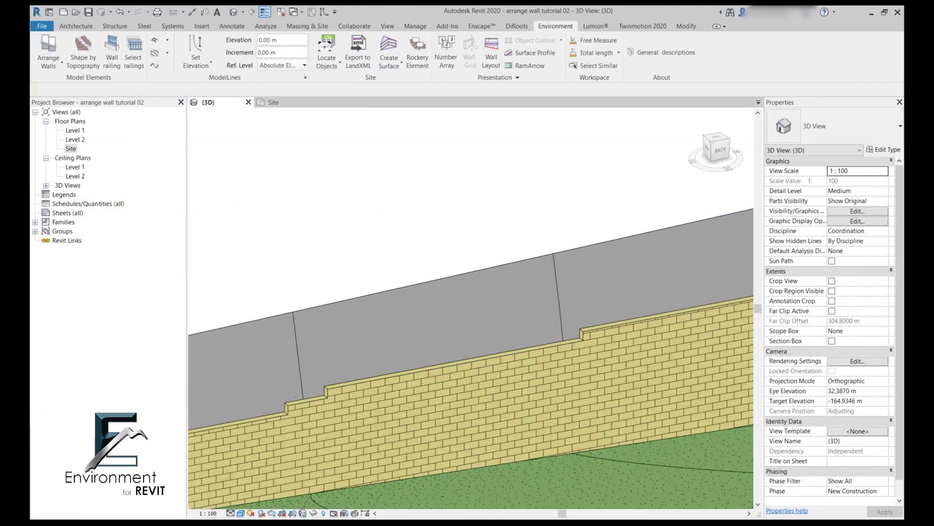
left_click(279, 102)
scroll(288, 431, "up", 4)
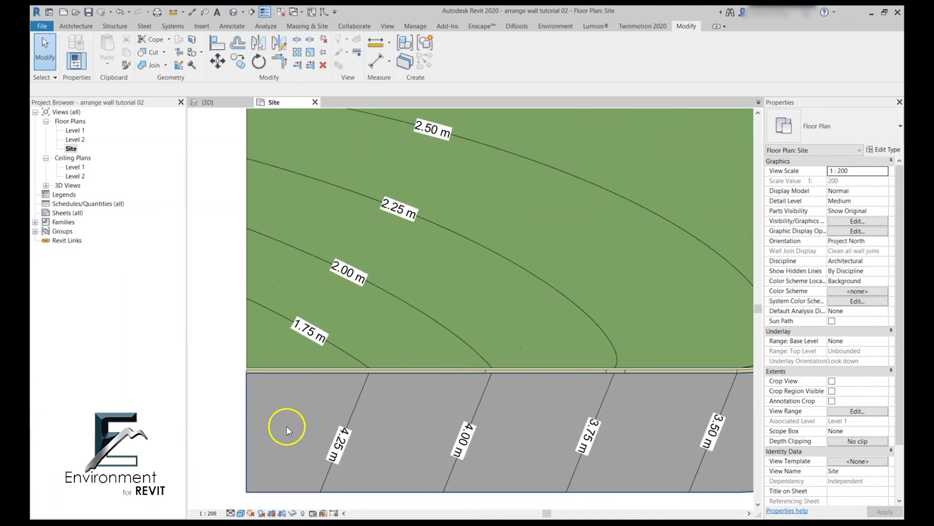
scroll(288, 430, "up", 2)
- Begin an aligned dimension string at the straight wall's outer end, covering its first two segments in the Site plan
left_click(191, 12)
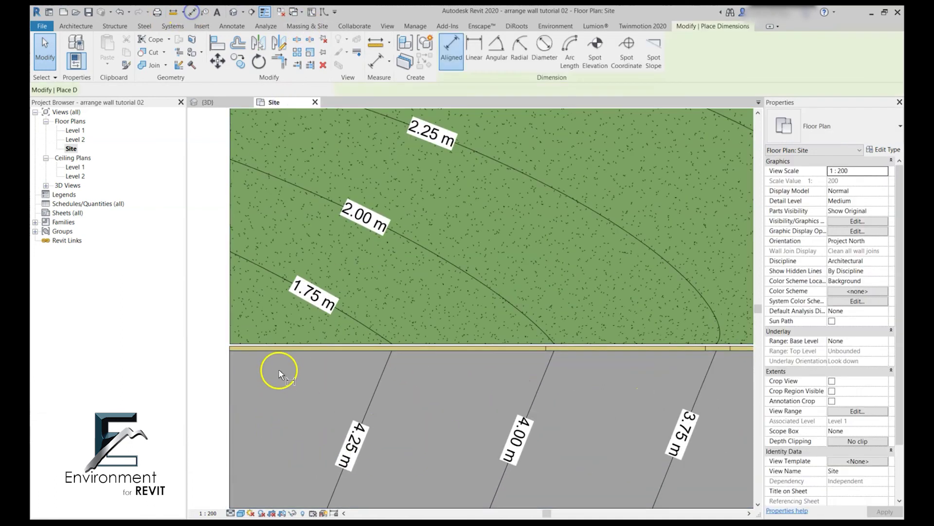
scroll(229, 349, "up", 2)
left_click(229, 348)
scroll(230, 348, "down", 2)
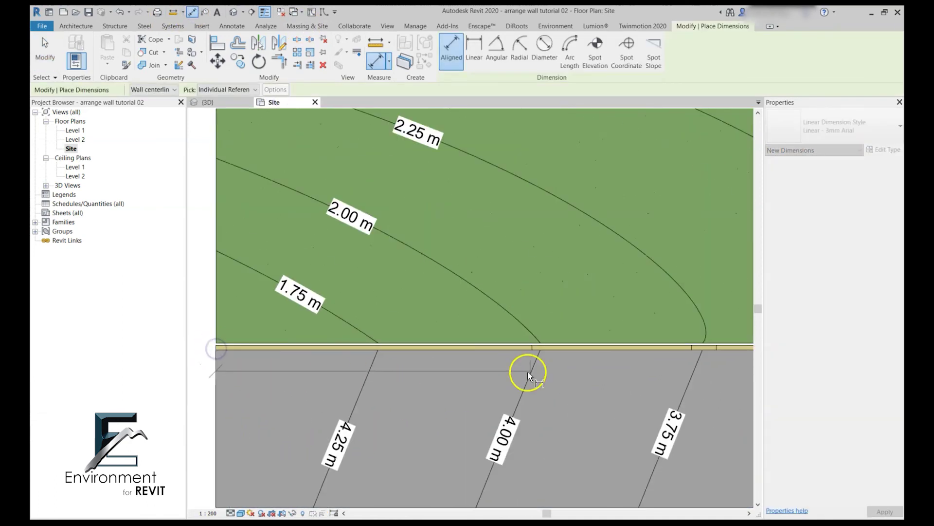
scroll(530, 350, "up", 2)
left_click(534, 349)
scroll(534, 350, "down", 2)
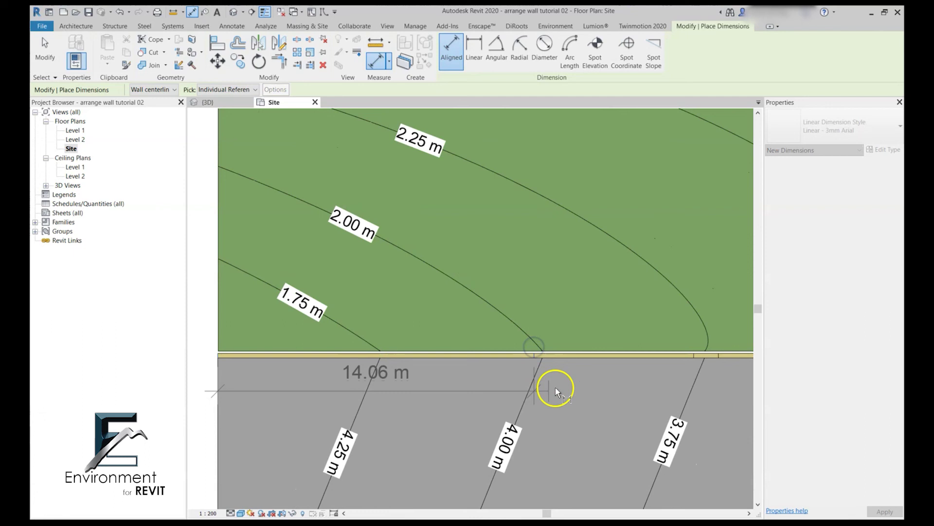
left_click(695, 354)
left_click(720, 410)
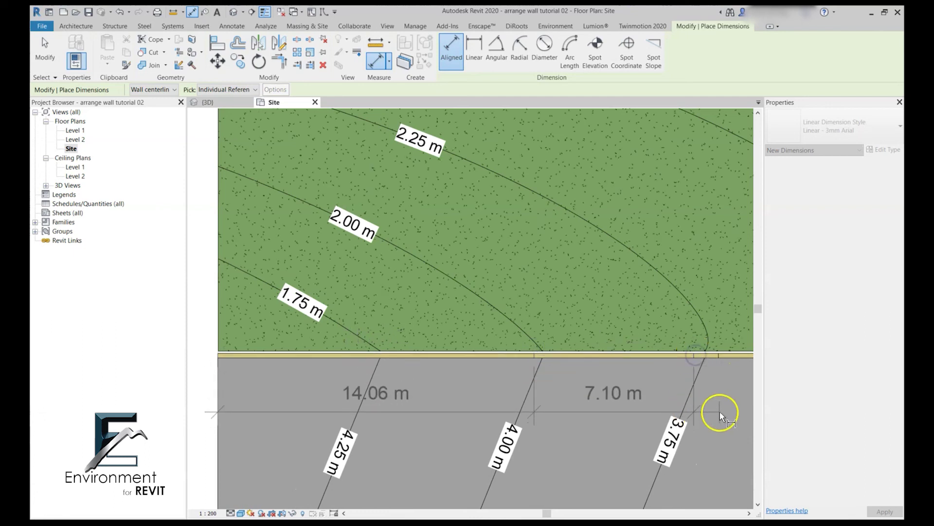
- Continue the dimension string over the short segment to the start of the curve and place it alongside the straight wall
middle_click_drag(719, 411, 532, 413)
scroll(528, 360, "up", 2)
left_click(524, 352)
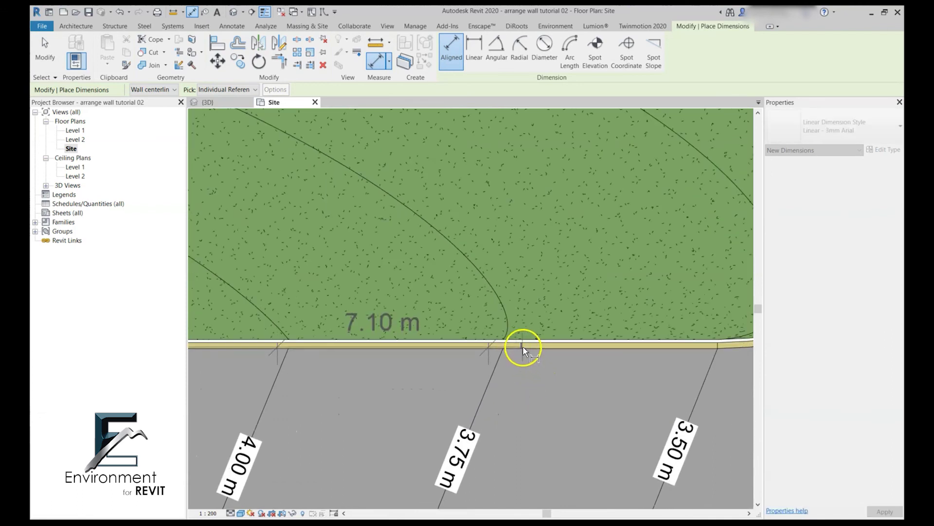
left_click(537, 408)
scroll(539, 421, "down", 2)
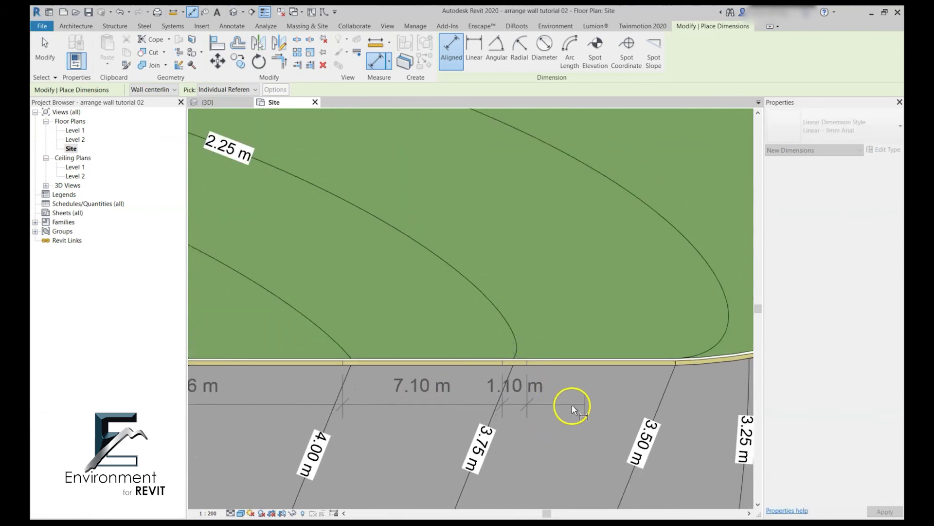
left_click(677, 364)
left_click(691, 411)
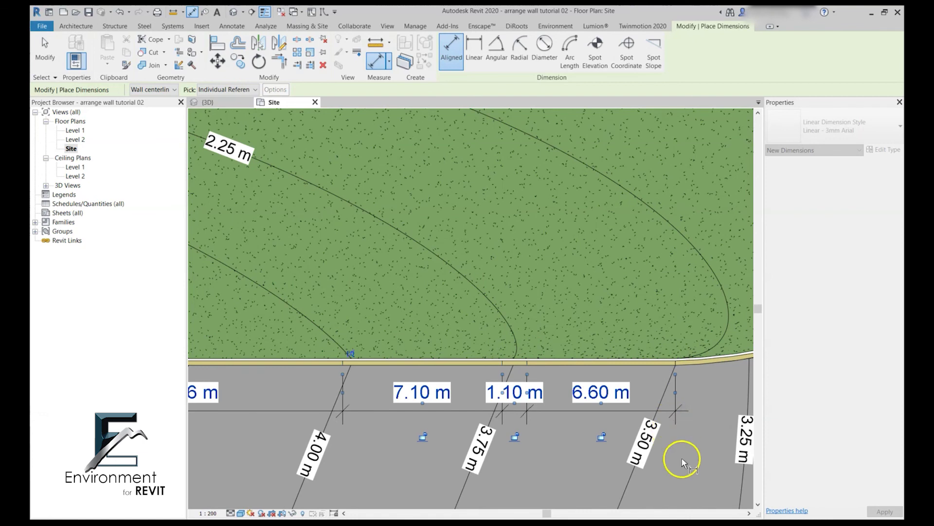
scroll(684, 462, "down", 3)
middle_click_drag(688, 484, 428, 434)
scroll(556, 437, "down", 2)
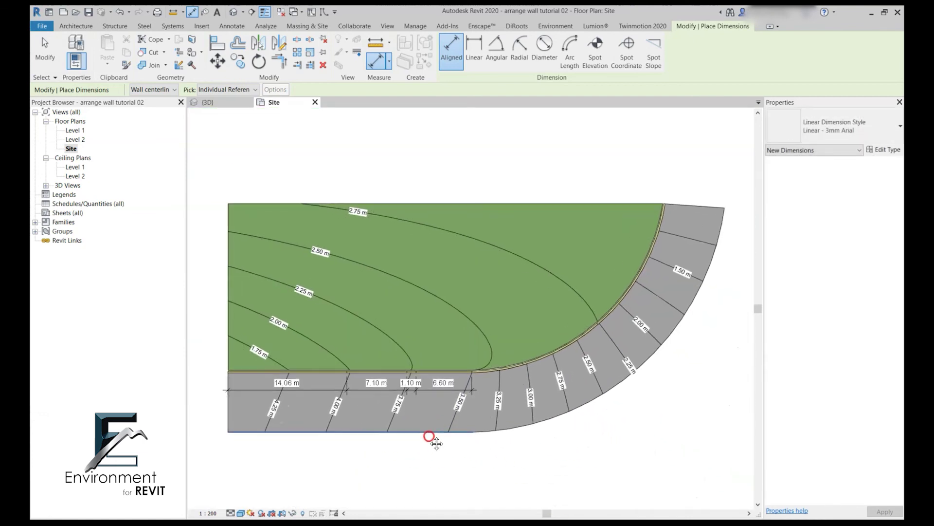